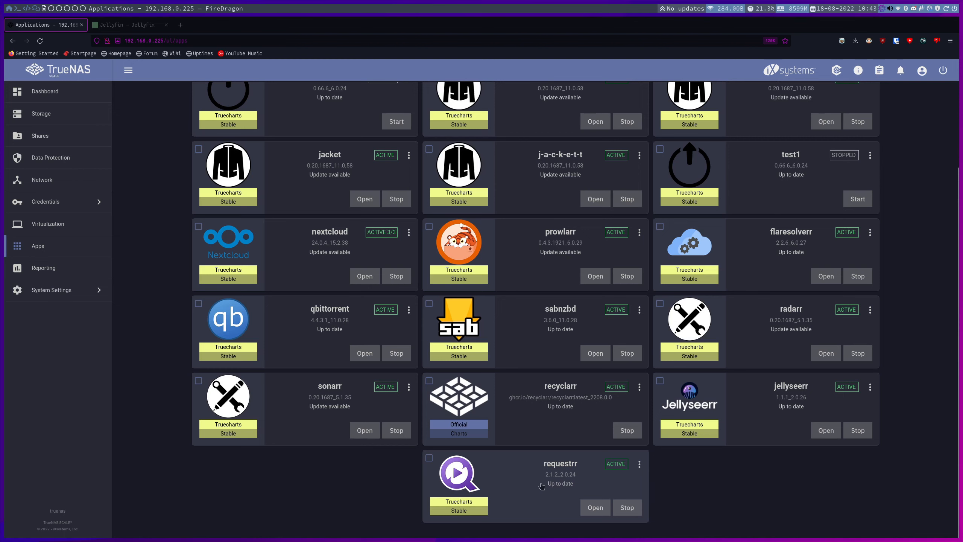
Open the Available Applications catalog, glance at the Jellyfin docs, and return to the catalog search field.
scroll(541, 485, "up", 3)
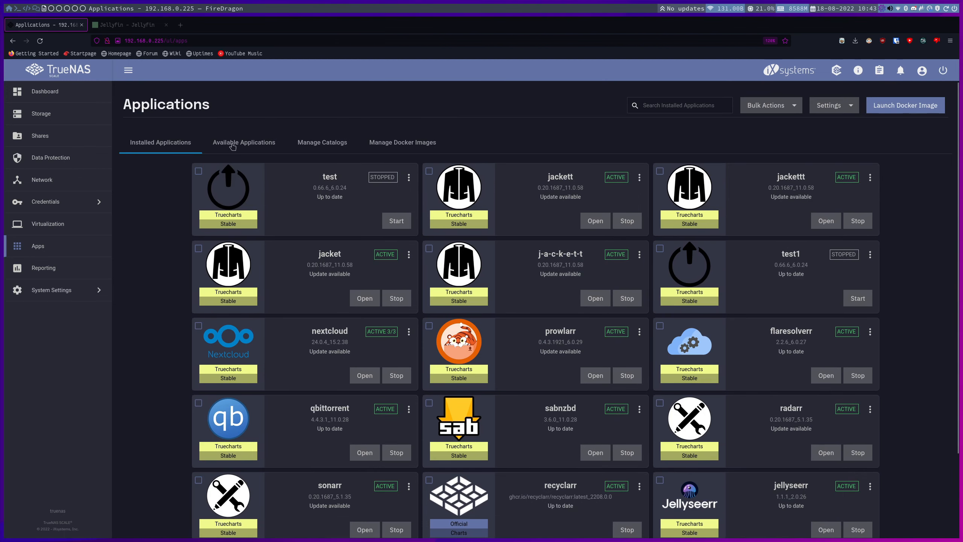
left_click(232, 146)
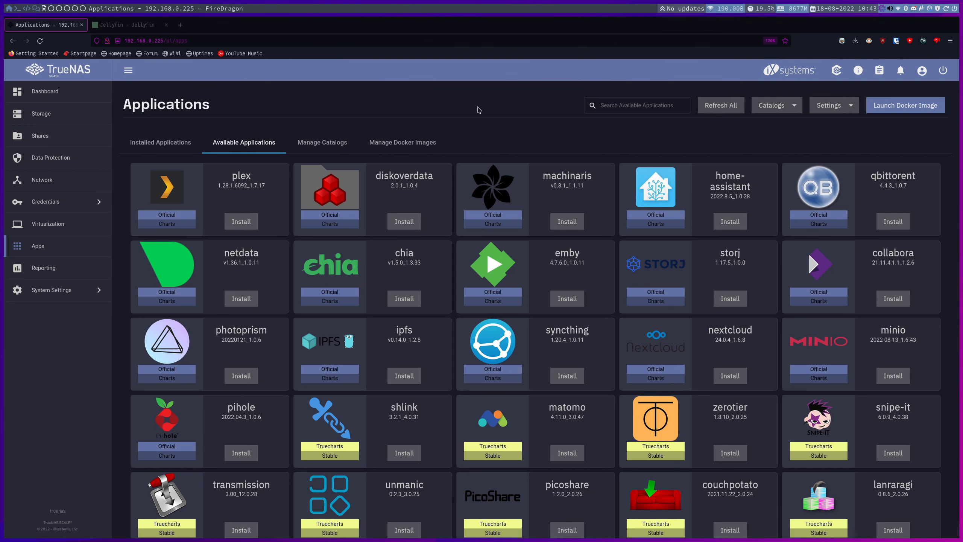
left_click(123, 26)
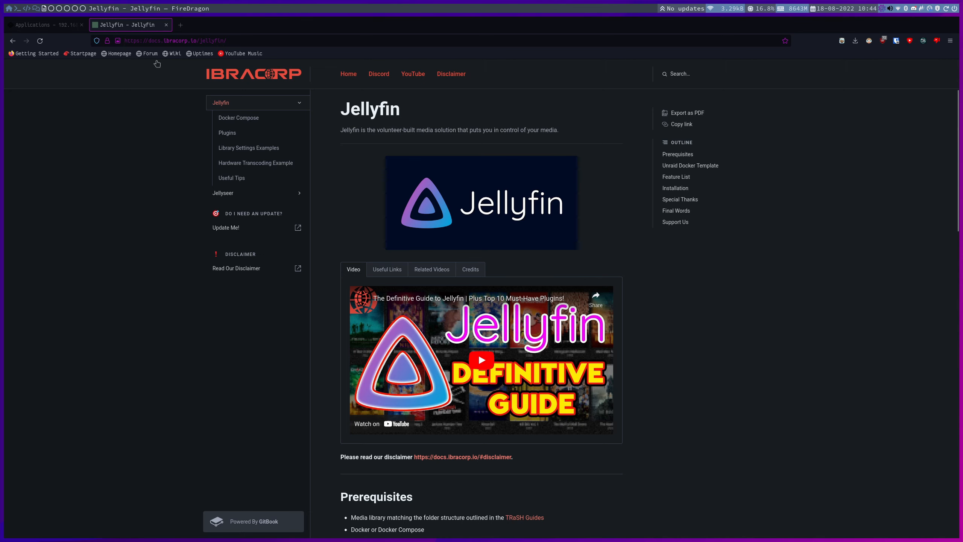
left_click(49, 26)
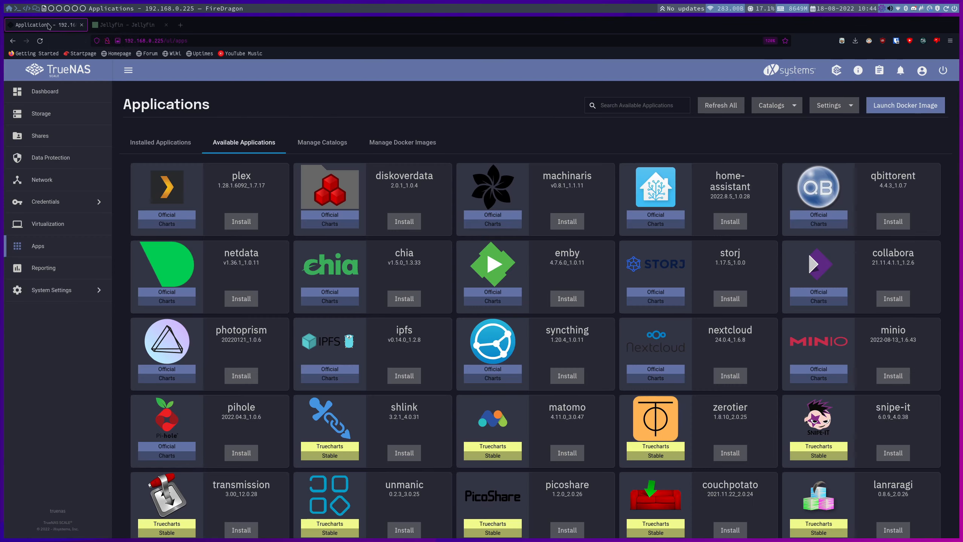
left_click(618, 102)
Search the catalog for 'jell' and start installing the jellyfin app.
type("jell")
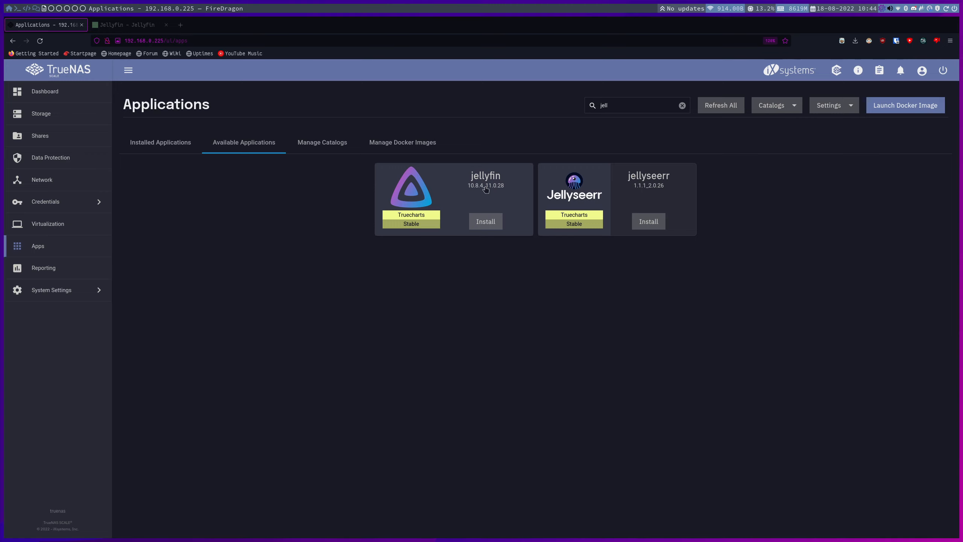
left_click(485, 221)
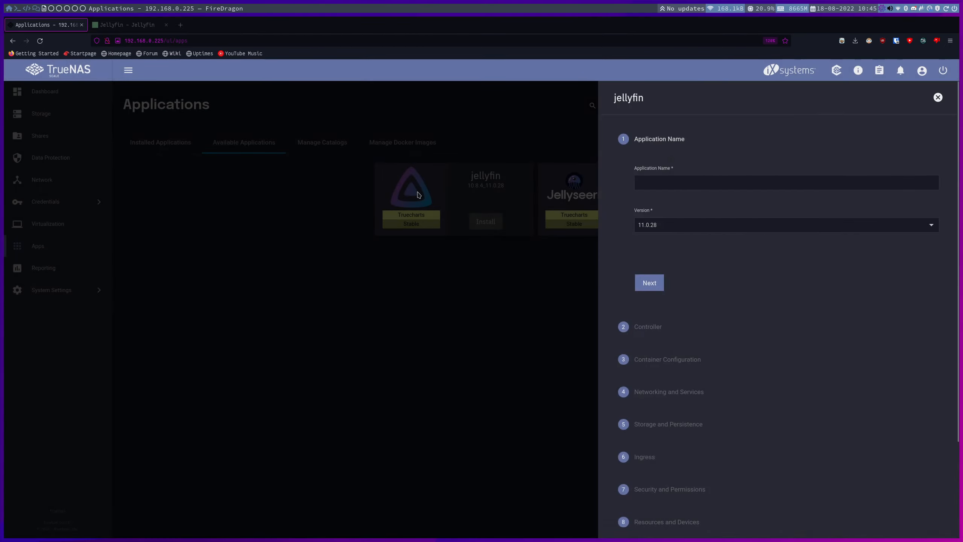
Name the app 'jellyfin' and keep the default Controller and Container Configuration settings.
double_click(632, 98)
key("ctrl+c")
left_click(663, 183)
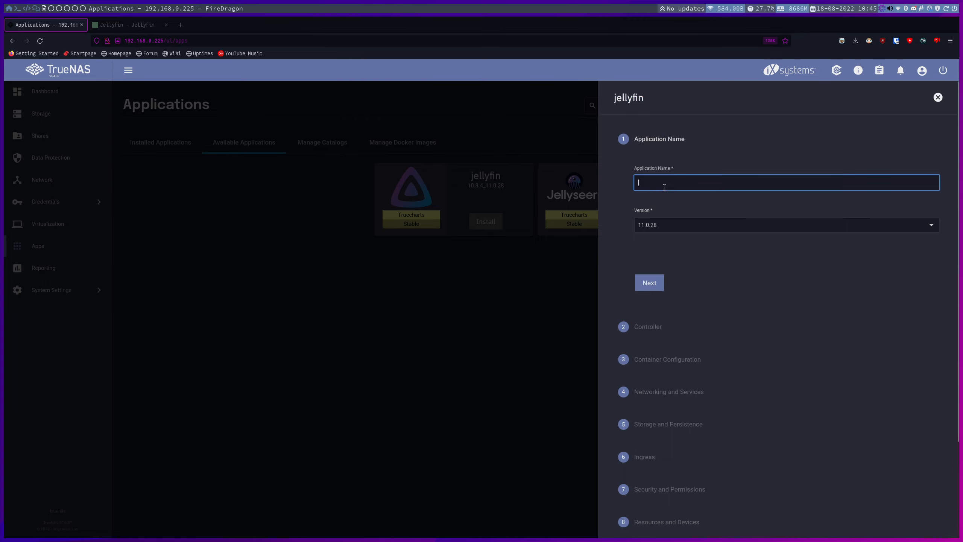
key("ctrl+v")
left_click(649, 283)
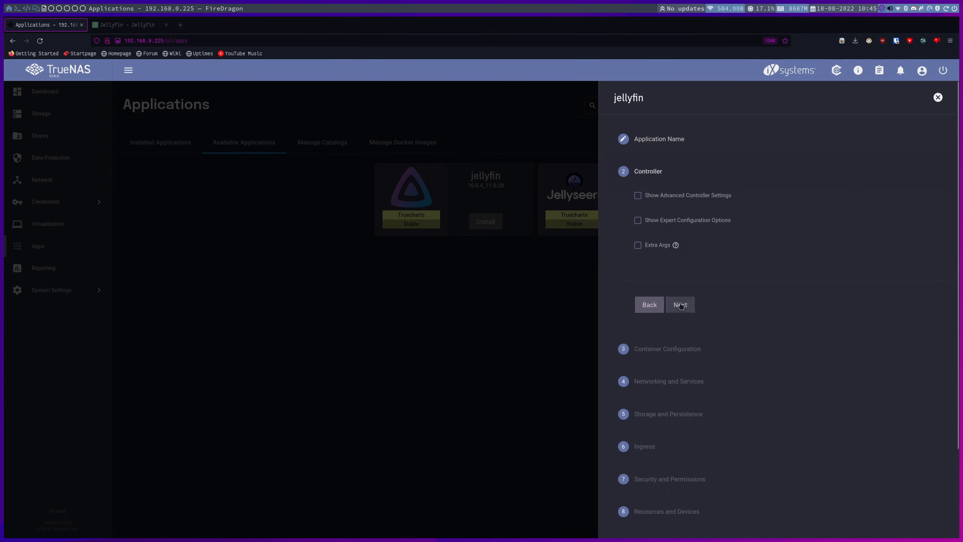
left_click(680, 305)
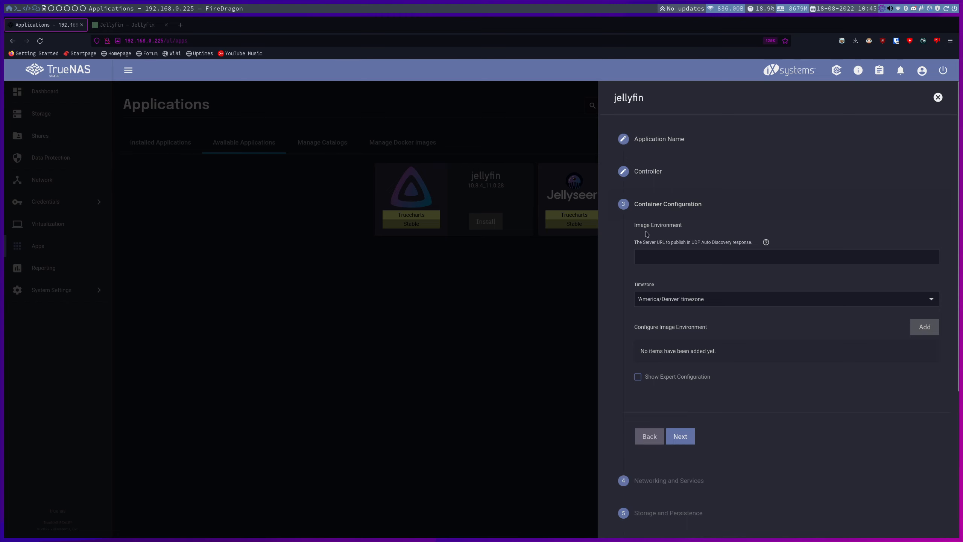
key("ctrl+plus")
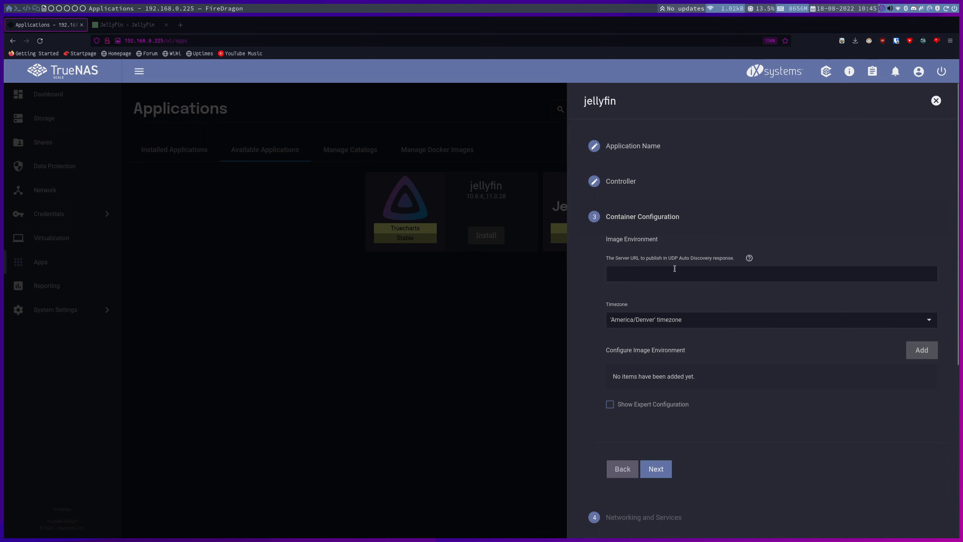
left_click(655, 468)
Keep networking defaults and add a host path storage entry pointing to /mnt/tank/media.
left_click(659, 401)
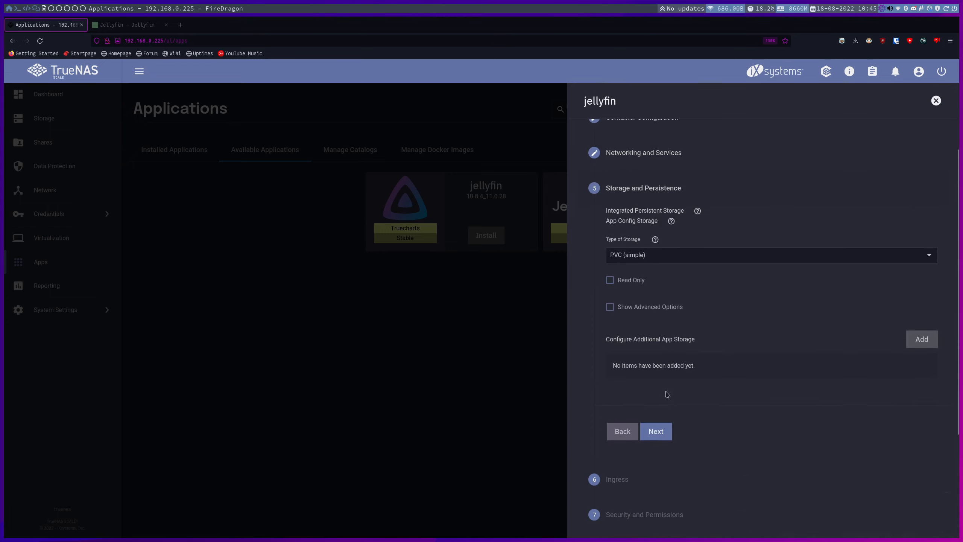
left_click(924, 339)
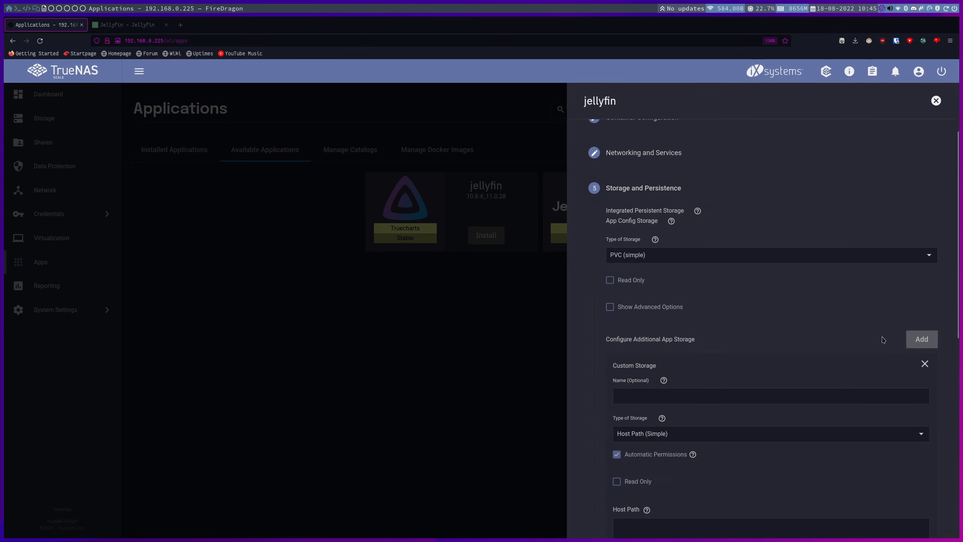
scroll(697, 335, "down", 3)
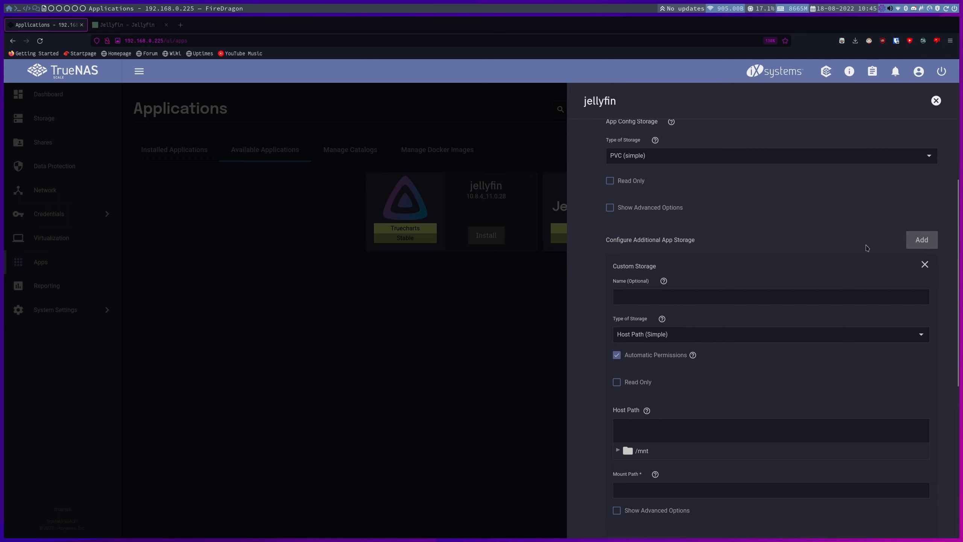
scroll(644, 345, "down", 2)
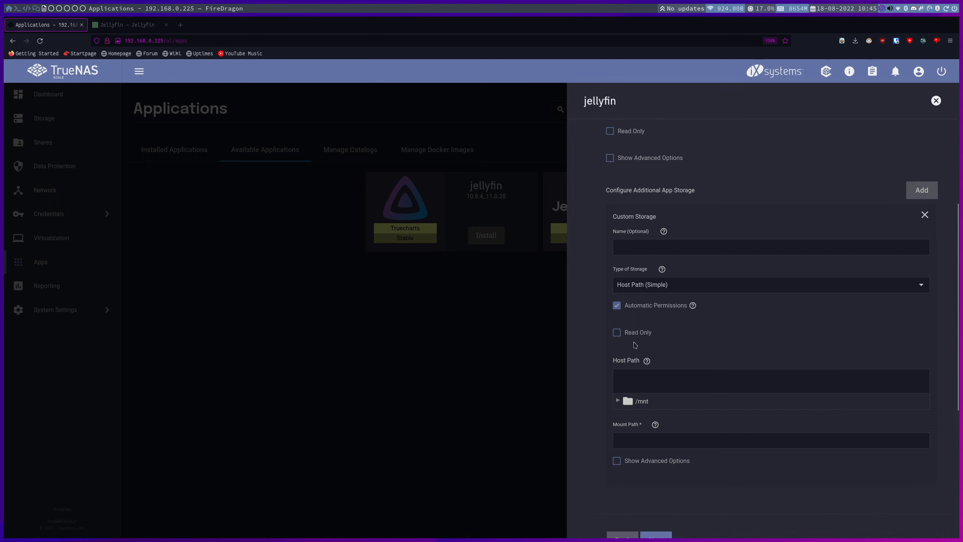
left_click(617, 402)
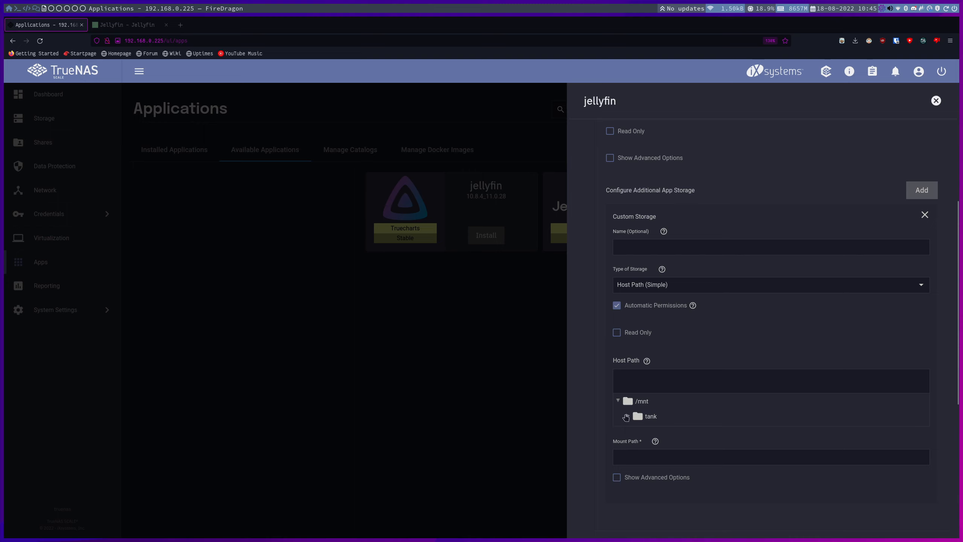
left_click(628, 416)
left_click(661, 469)
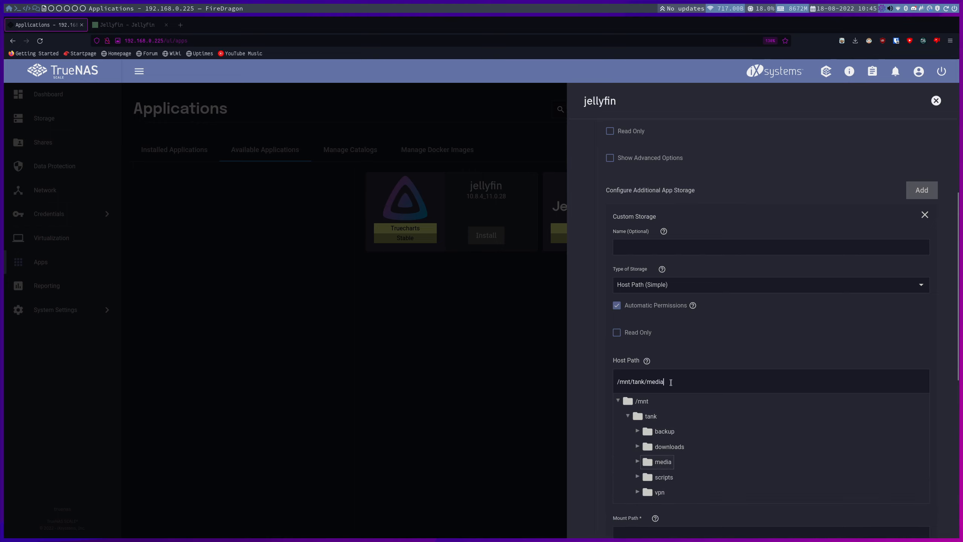
Set the storage mount path to /media and continue to Ingress.
left_click_drag(671, 381, 643, 381)
key("ctrl+c")
scroll(692, 407, "down", 4)
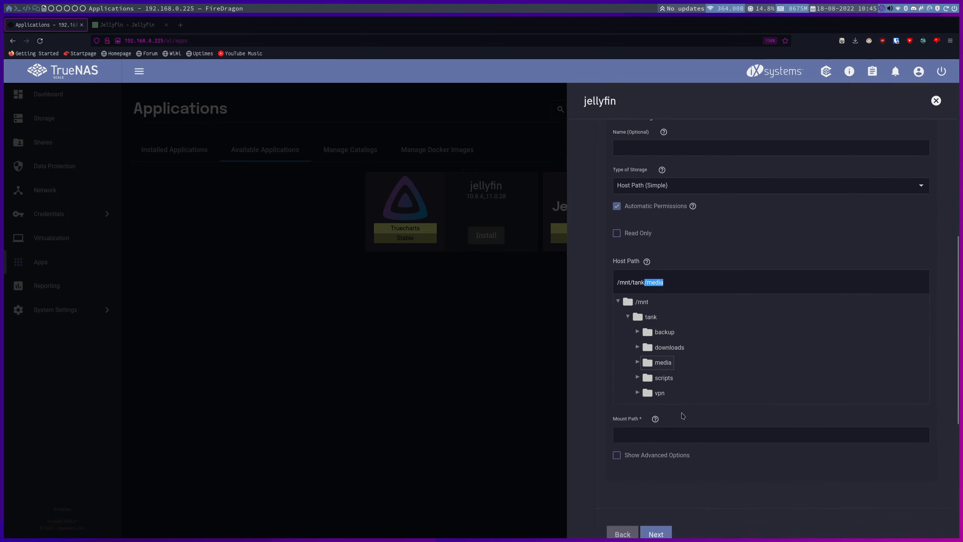
left_click(663, 432)
key("ctrl+v")
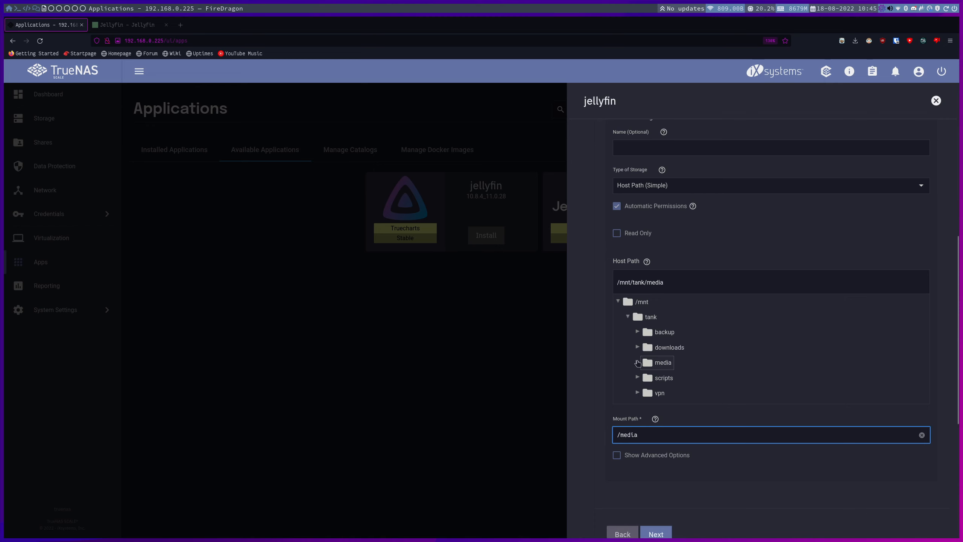
left_click(637, 363)
scroll(644, 360, "down", 1)
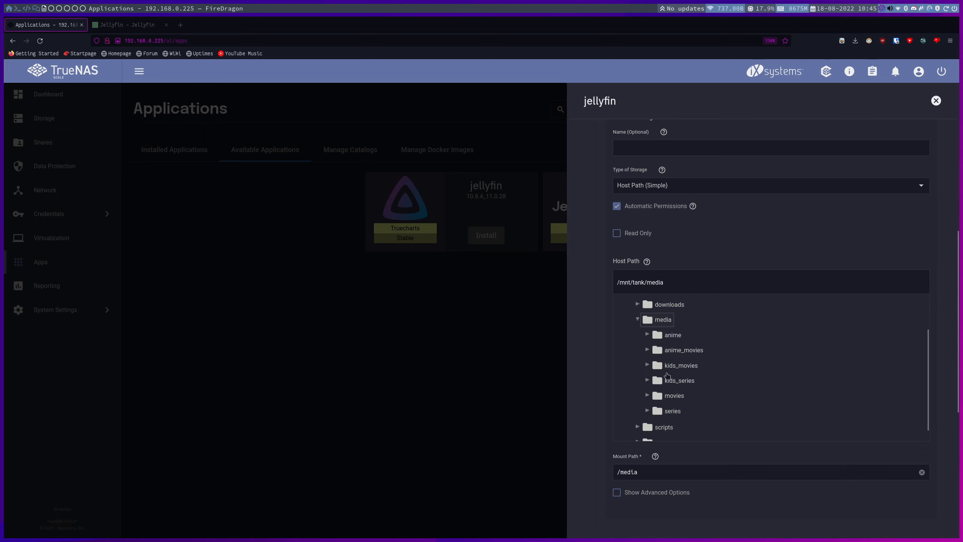
scroll(694, 379, "down", 3)
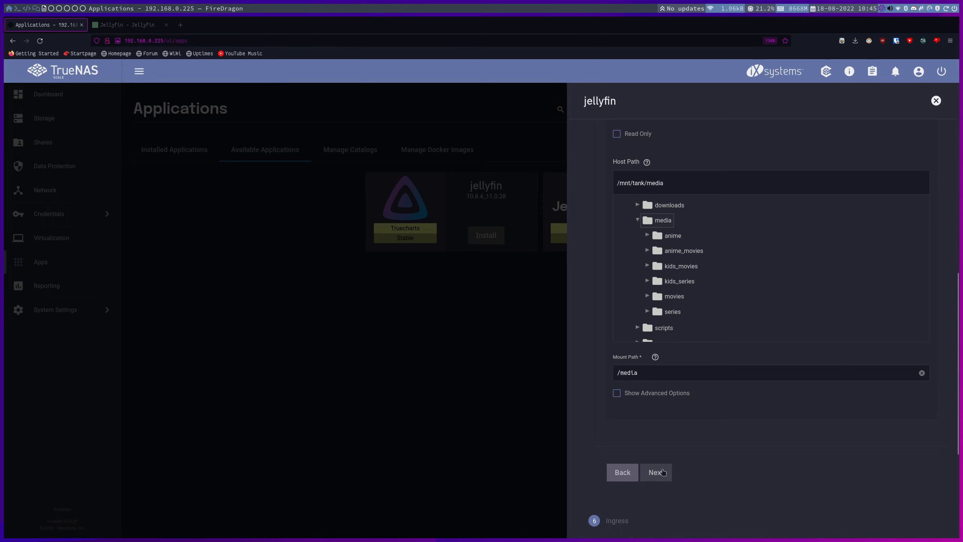
left_click(663, 474)
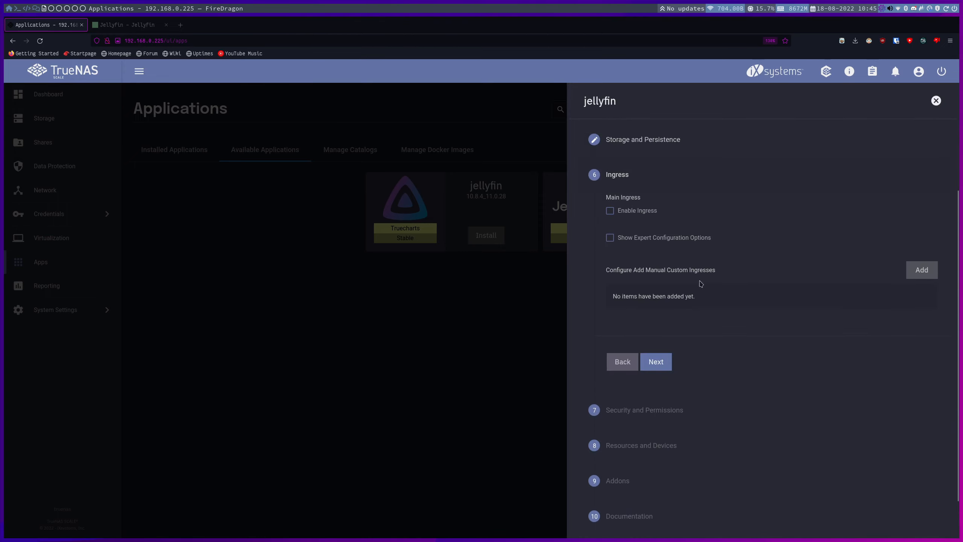
Keep default ingress and security settings, leaving custom CPU/RAM limits disabled.
left_click(656, 361)
scroll(666, 365, "down", 5)
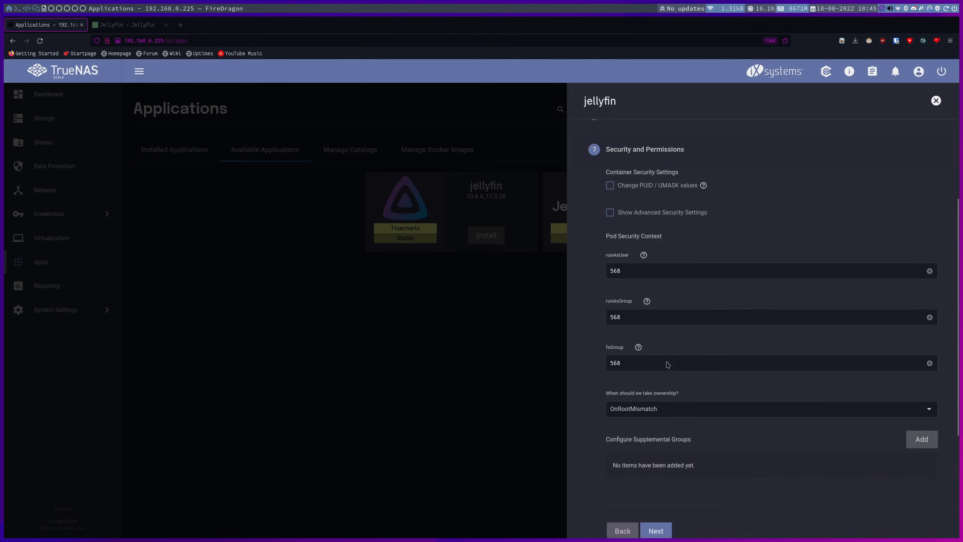
left_click(659, 351)
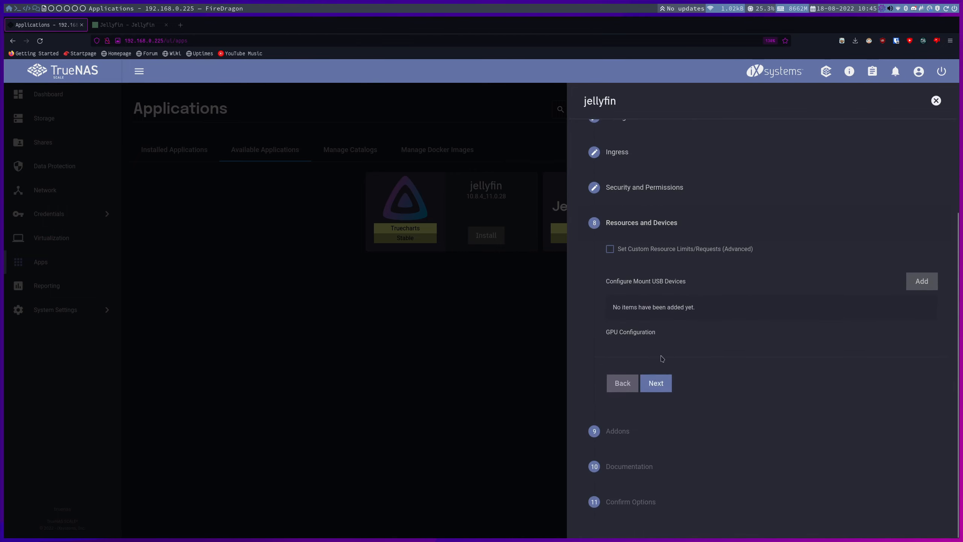
left_click(631, 249)
left_click(621, 306)
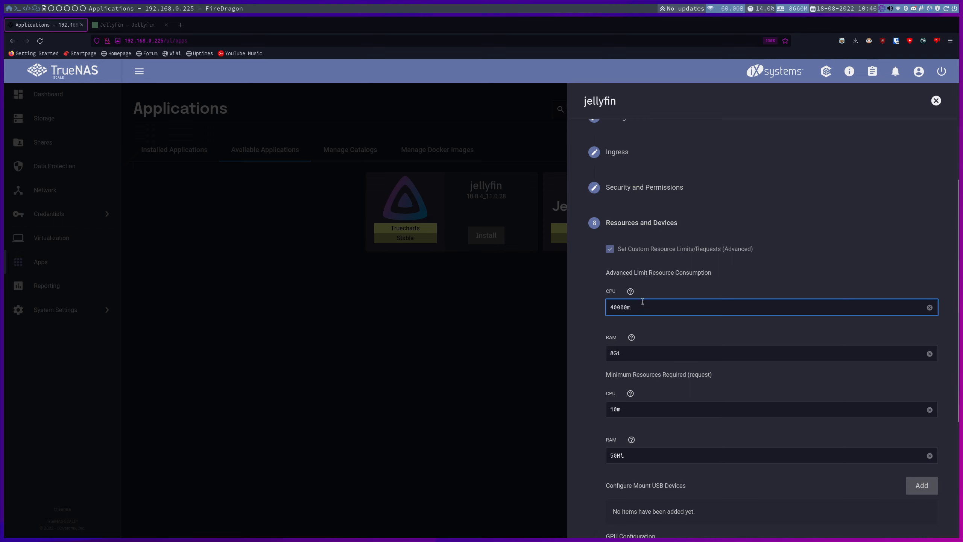
type("0")
key("BackSpace")
left_click(614, 249)
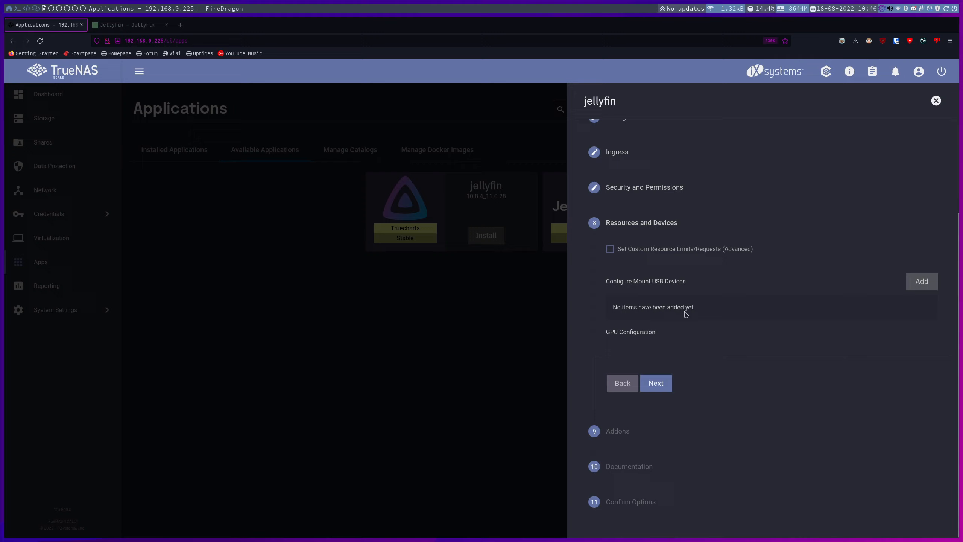
Pass the addons and documentation steps, save to install jellyfin, and open its web interface.
left_click(657, 384)
left_click(667, 490)
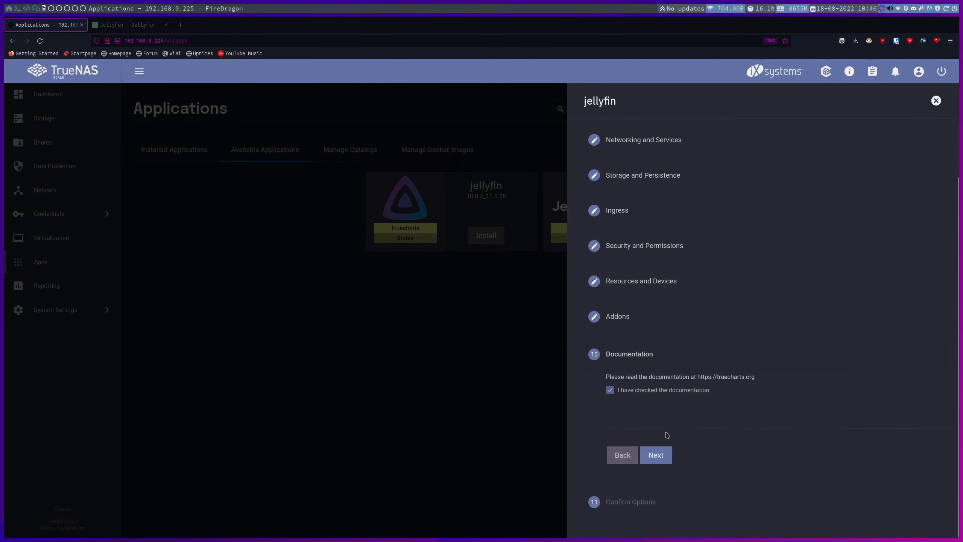
left_click(657, 453)
scroll(664, 455, "down", 5)
left_click(656, 488)
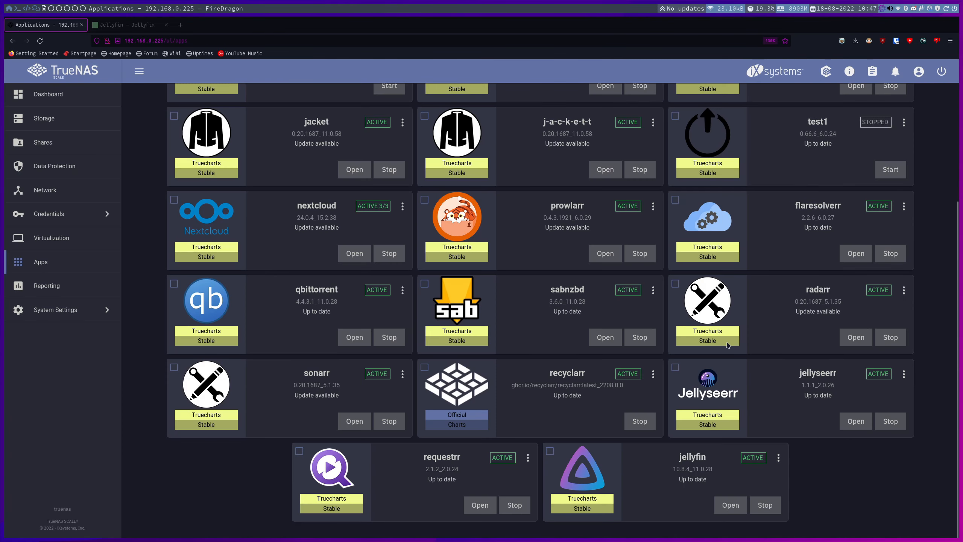
left_click(726, 505)
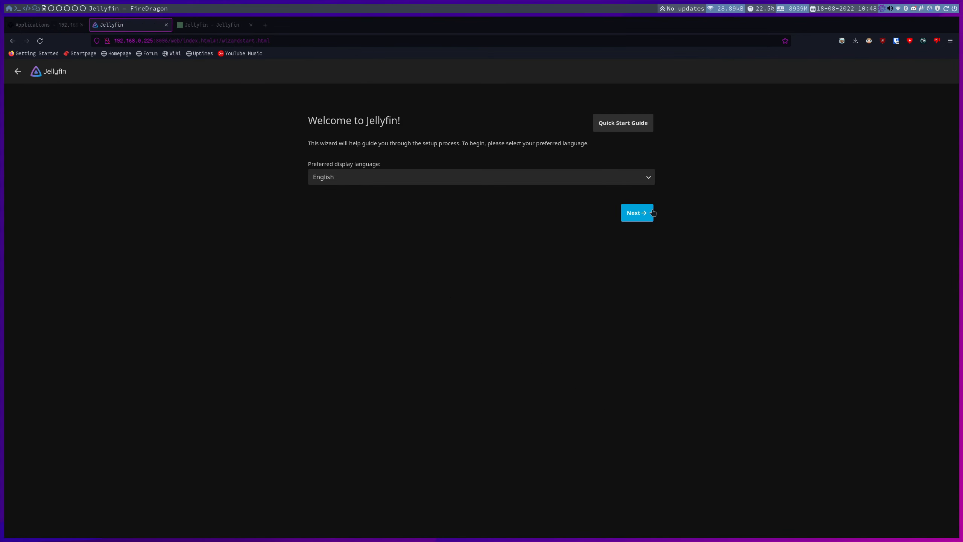
Keep English, then replace the default username and enter a confirmed admin password.
left_click(644, 213)
double_click(377, 174)
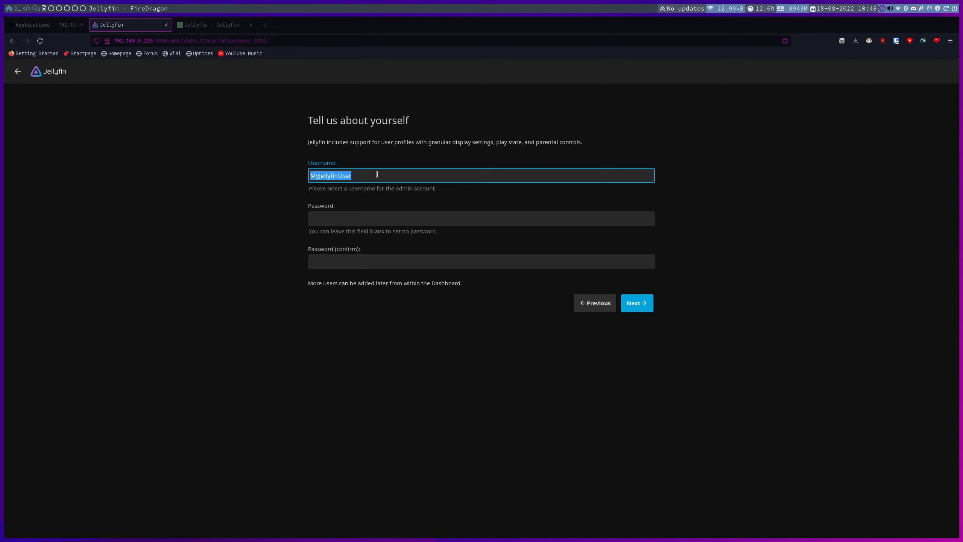
type("heavy")
key("Tab")
type("************")
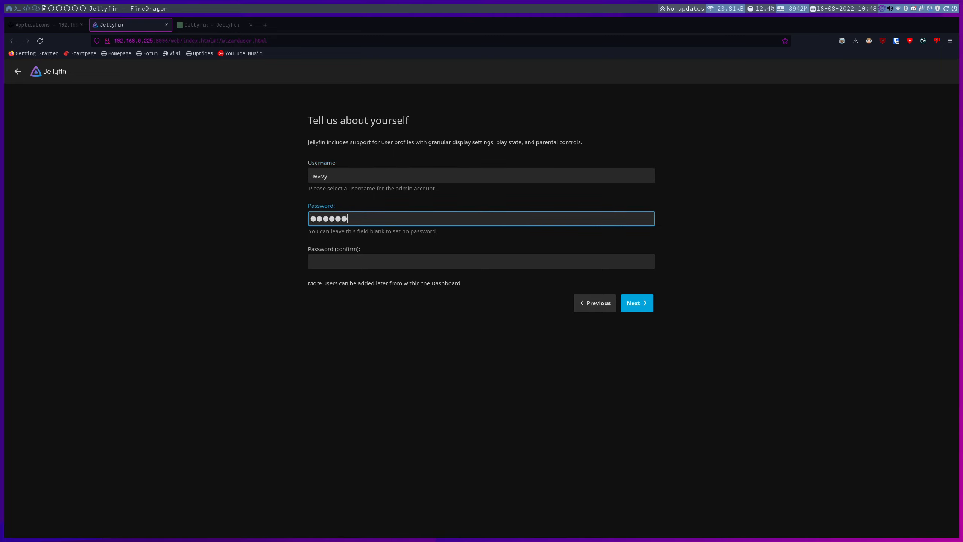
key("Tab")
type("************")
left_click(640, 308)
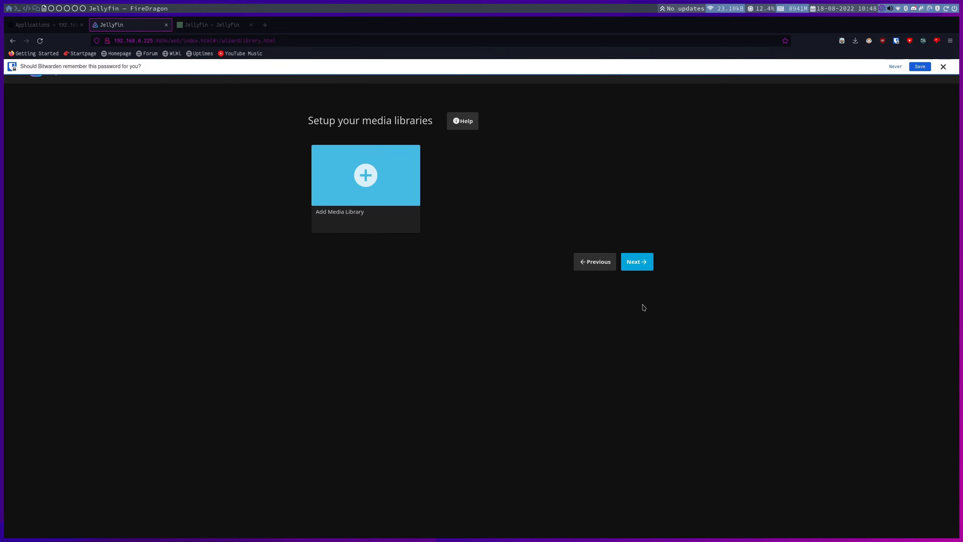
Create a new Movies-type library and select /media/movies as its folder.
left_click(375, 171)
left_click(415, 166)
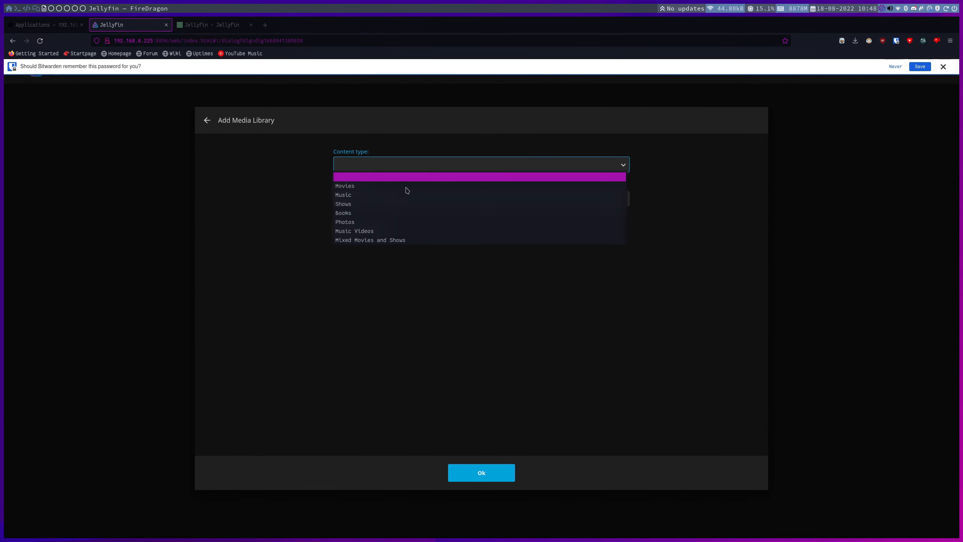
left_click(375, 186)
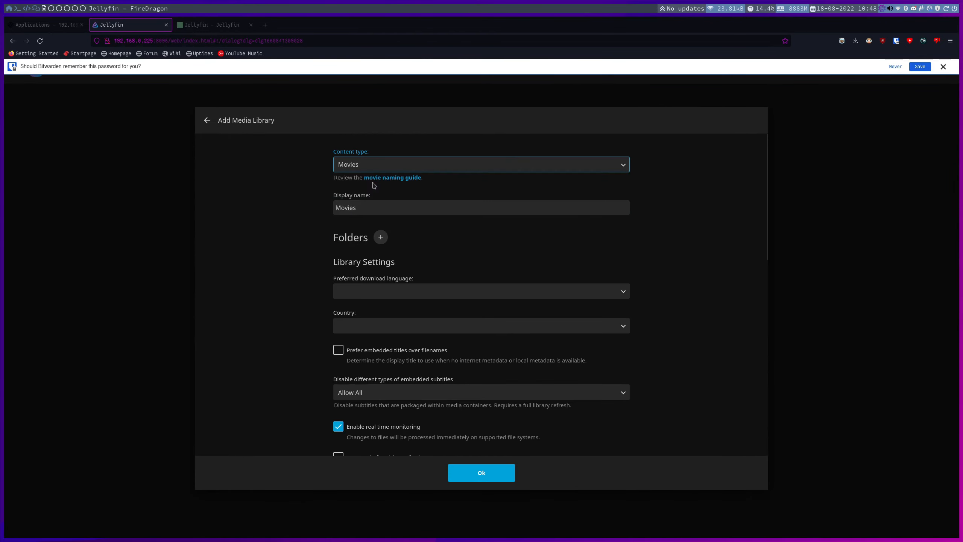
left_click(380, 237)
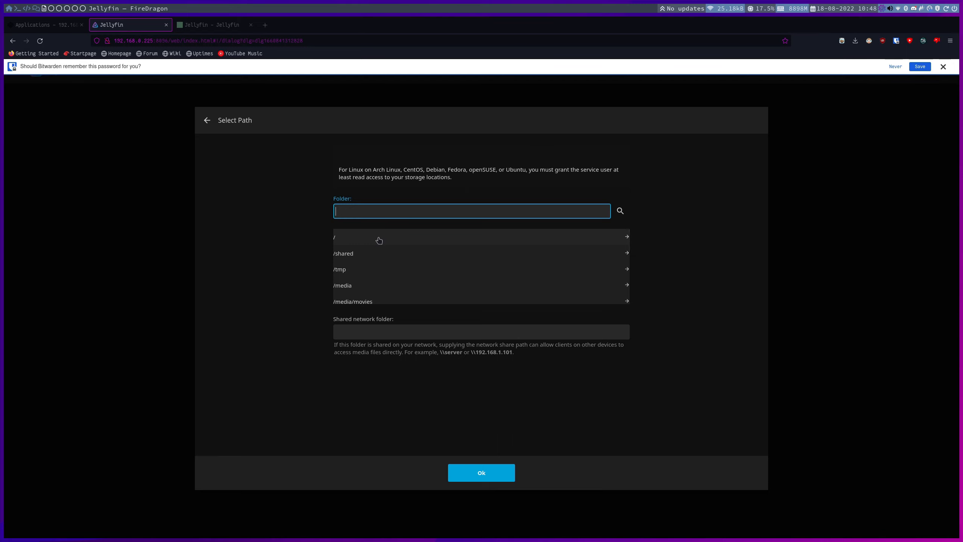
left_click(365, 285)
scroll(374, 267, "down", 2)
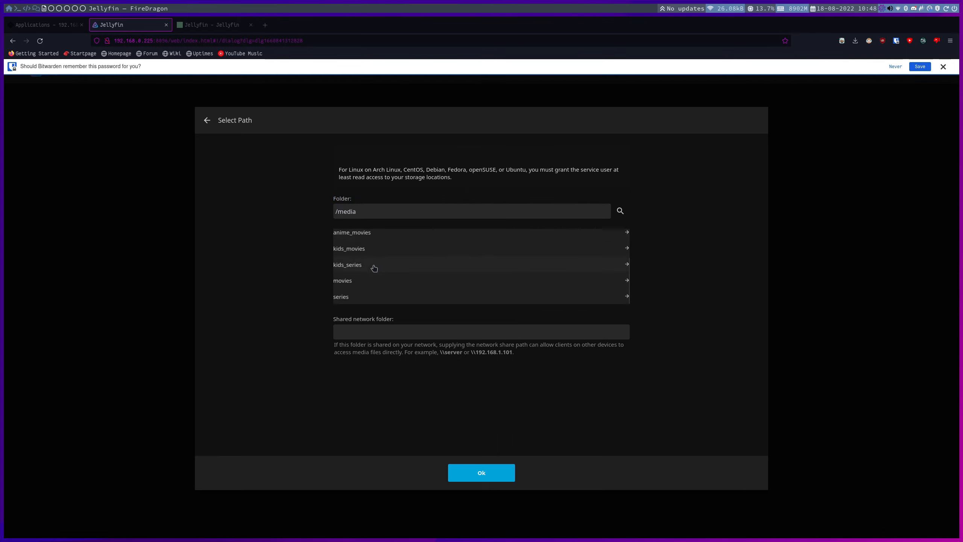
left_click(366, 281)
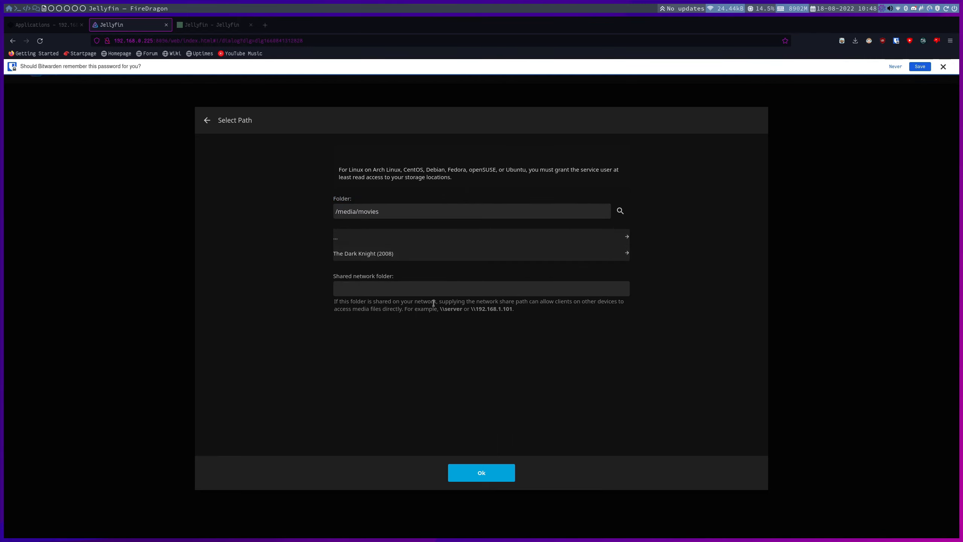
left_click(483, 471)
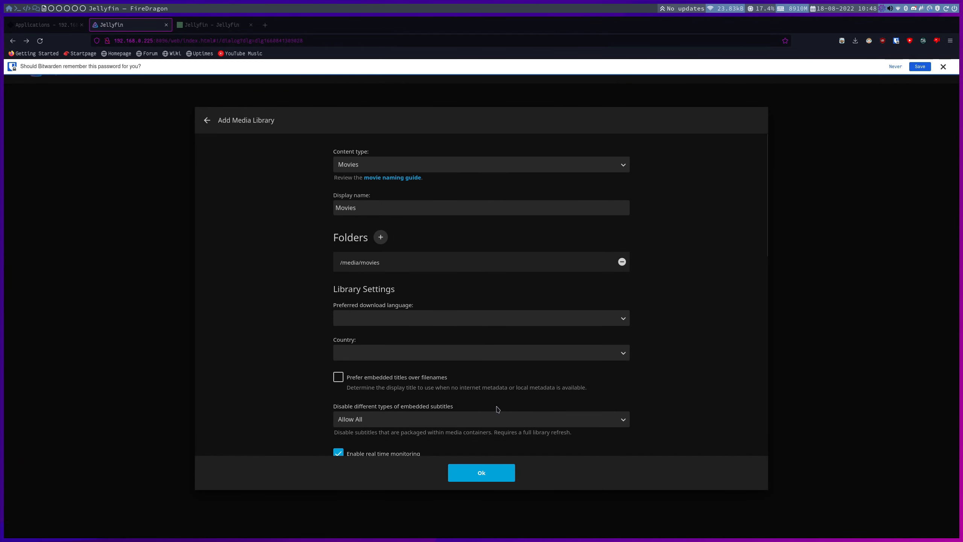
Save the new Movies library.
scroll(436, 296, "down", 1)
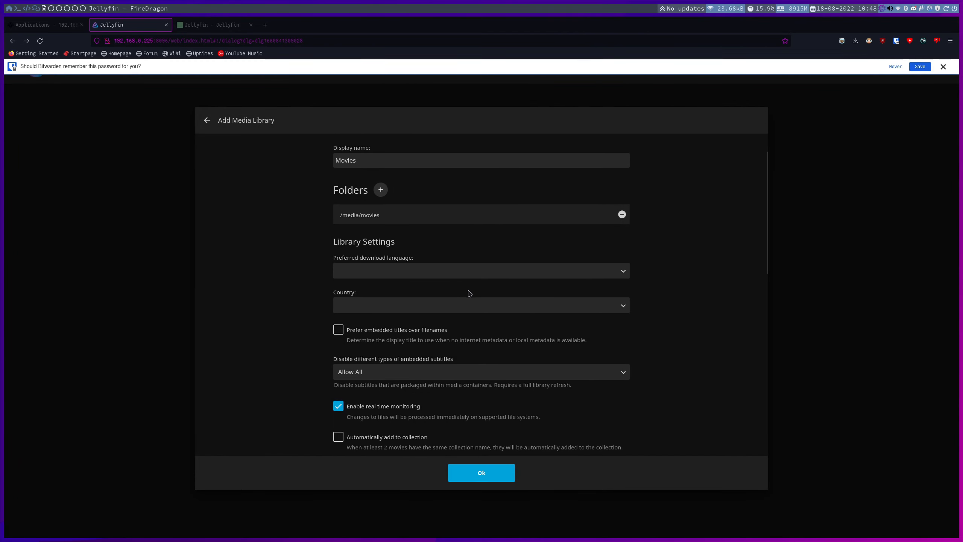
scroll(469, 293, "down", 2)
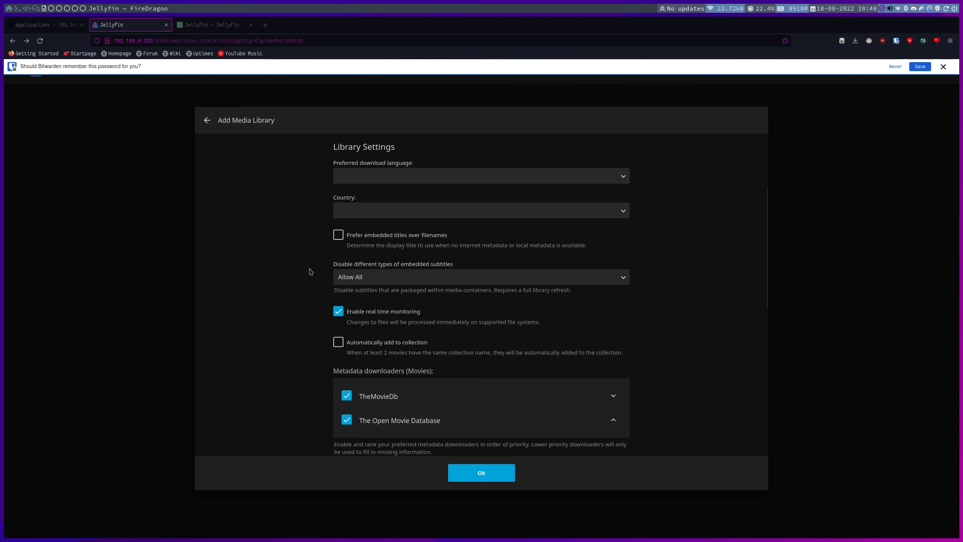
scroll(308, 272, "down", 3)
scroll(311, 271, "down", 3)
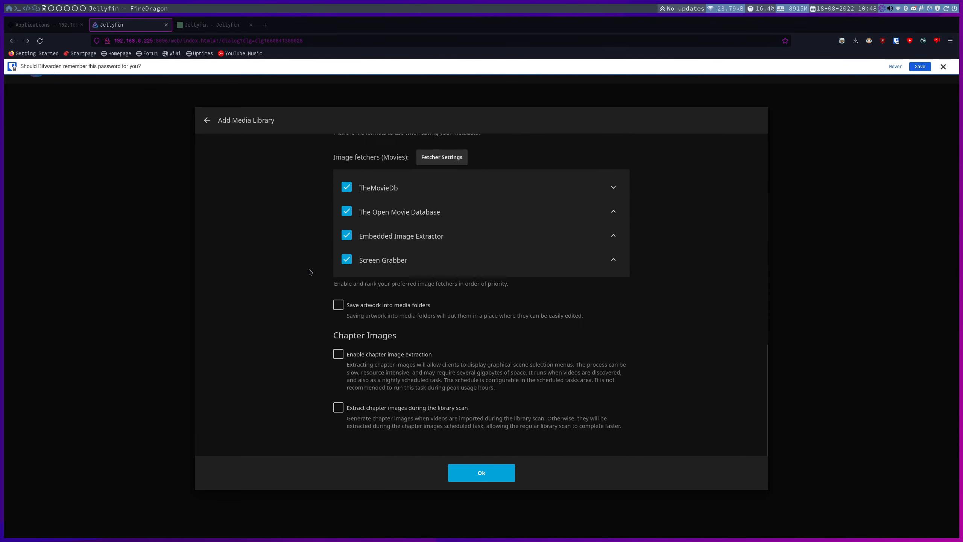
scroll(311, 272, "down", 1)
scroll(309, 272, "up", 3)
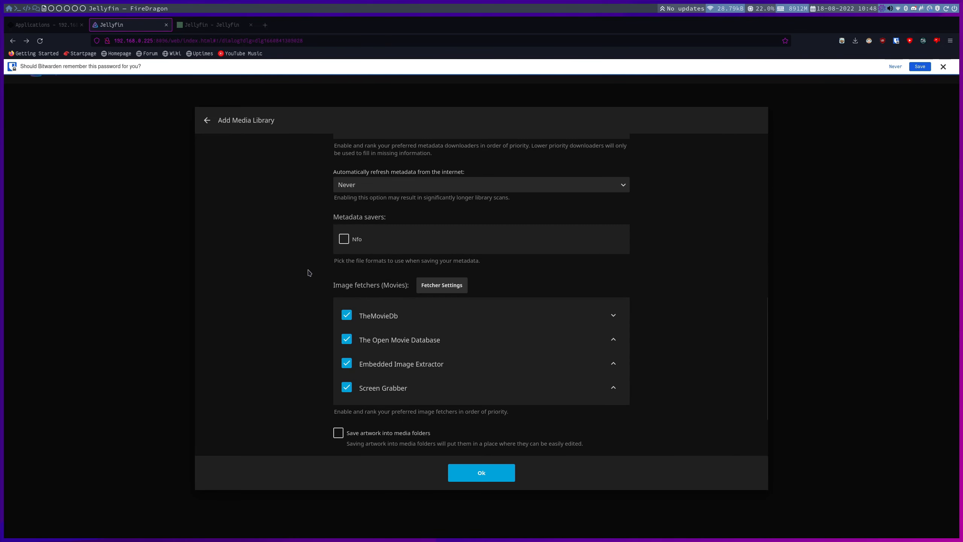
scroll(309, 273, "down", 5)
left_click(489, 472)
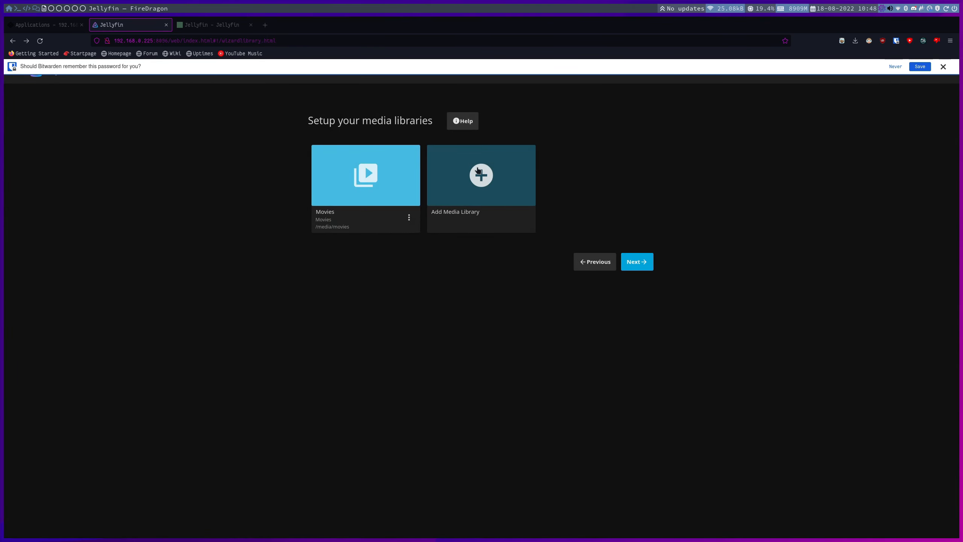
Keep English/United States metadata and remote connections allowed, then finish the setup wizard.
left_click(644, 263)
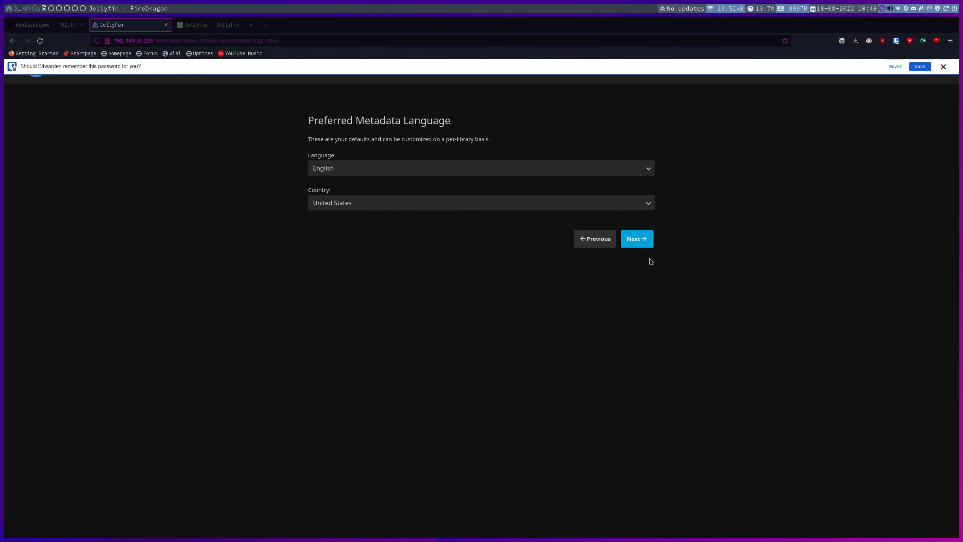
left_click(636, 235)
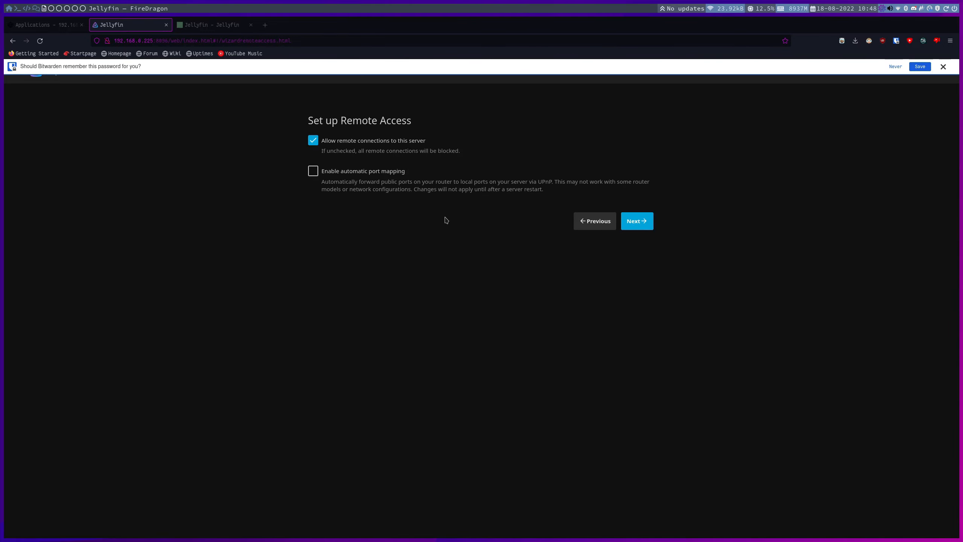
left_click(648, 221)
left_click(942, 67)
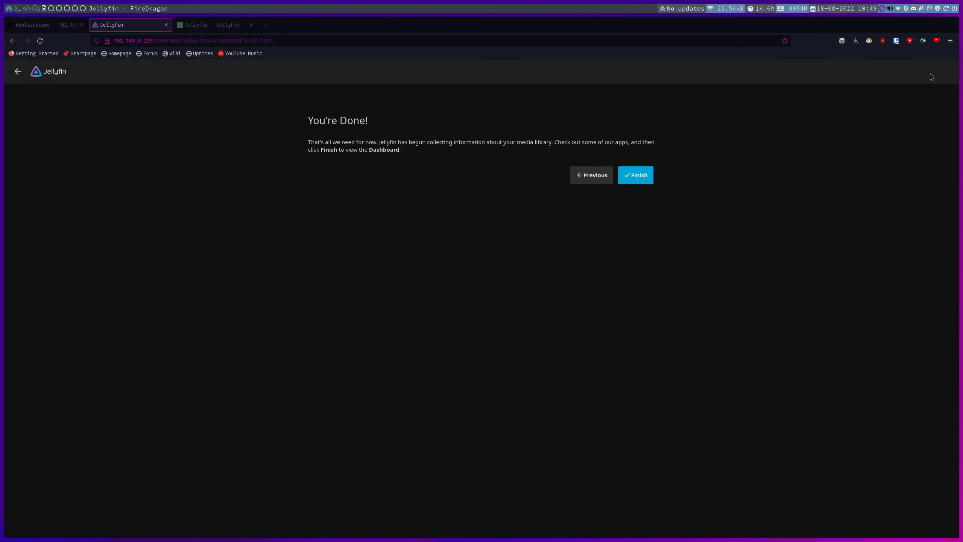
left_click(636, 181)
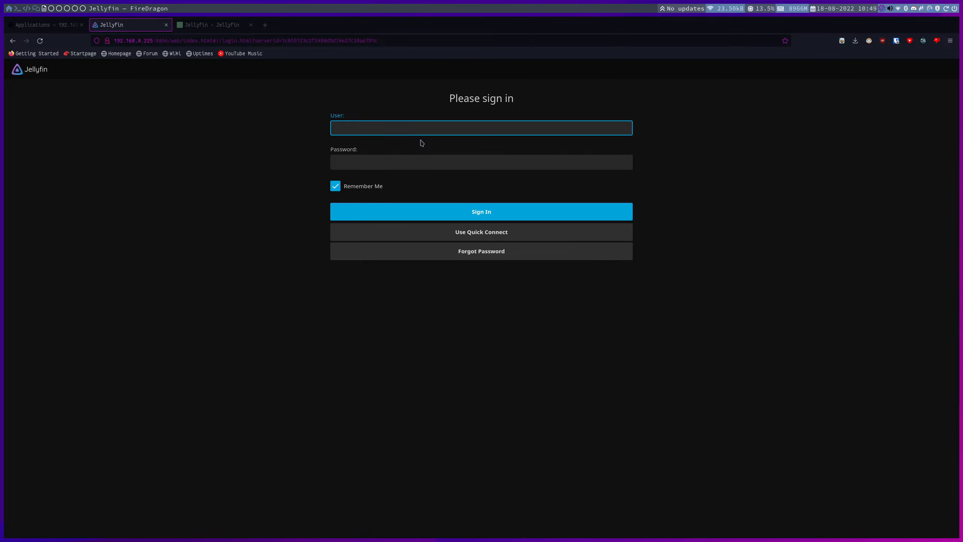
Sign in with the admin username and password.
type("henry")
key("Tab")
type("●●●●●●●●●●●●")
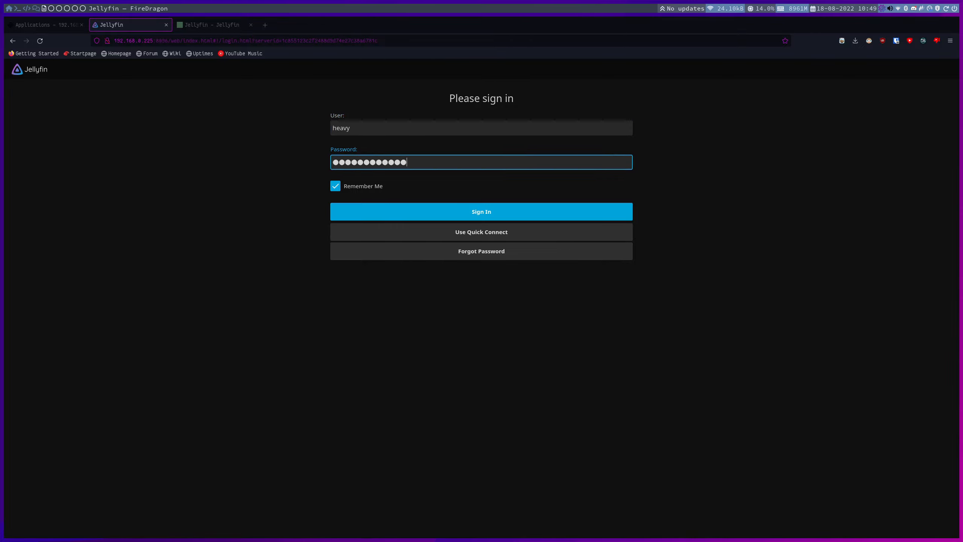
key("Return")
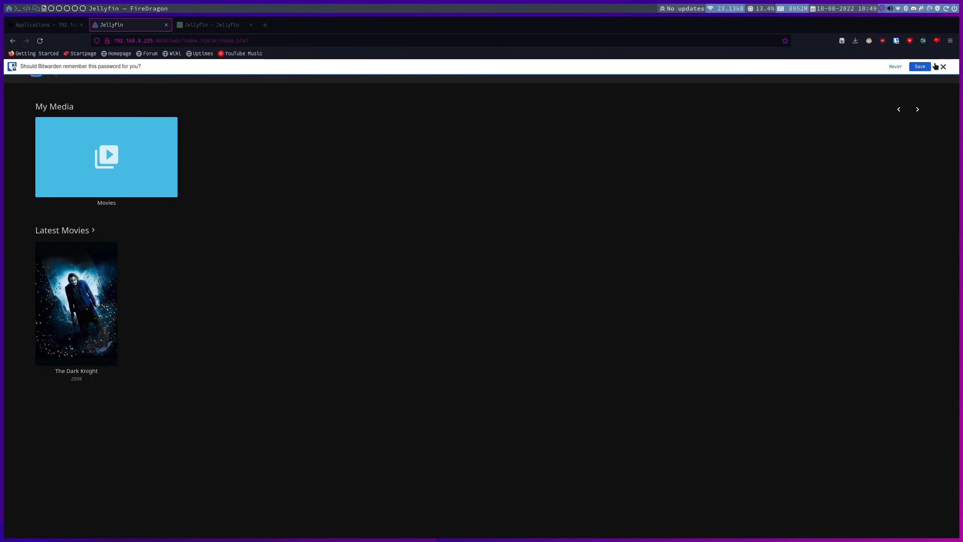
Open the admin Dashboard from the side menu and go to its Plugins page.
key("ctrl+plus")
key("ctrl+plus")
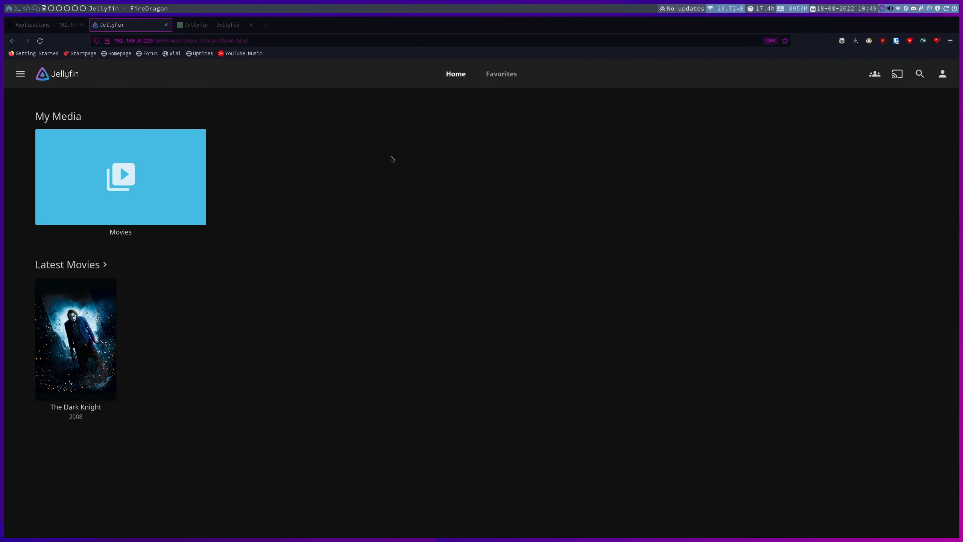
mouse_move(114, 323)
left_click(19, 74)
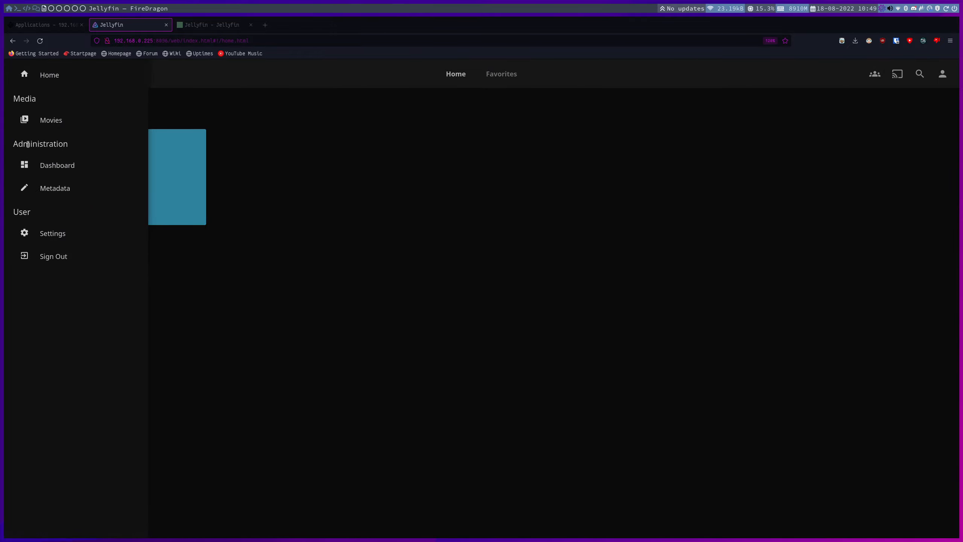
left_click(65, 170)
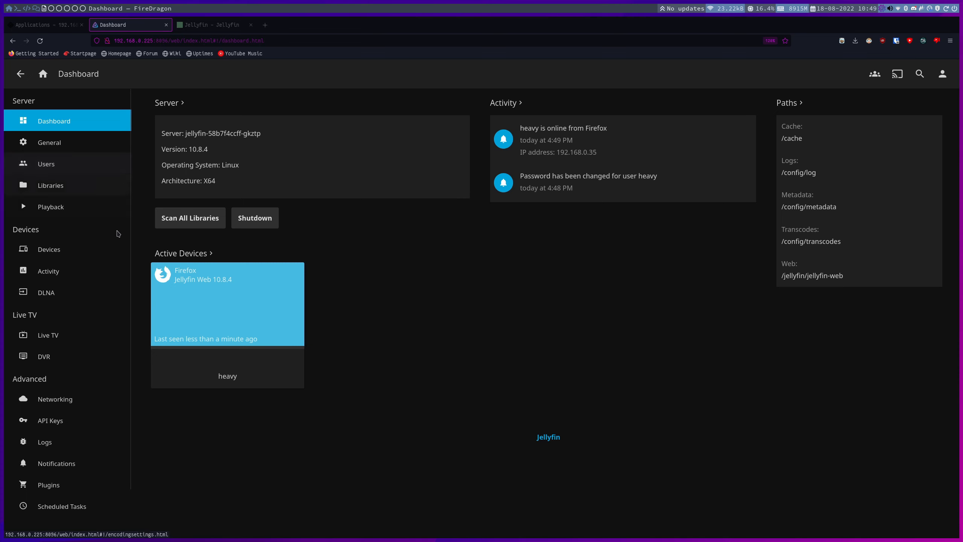
scroll(72, 299, "down", 2)
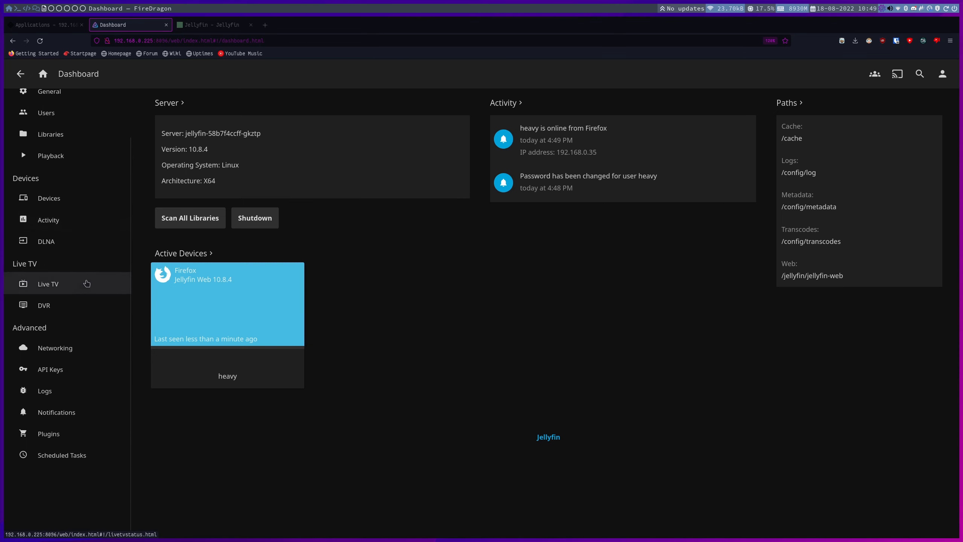
left_click(50, 433)
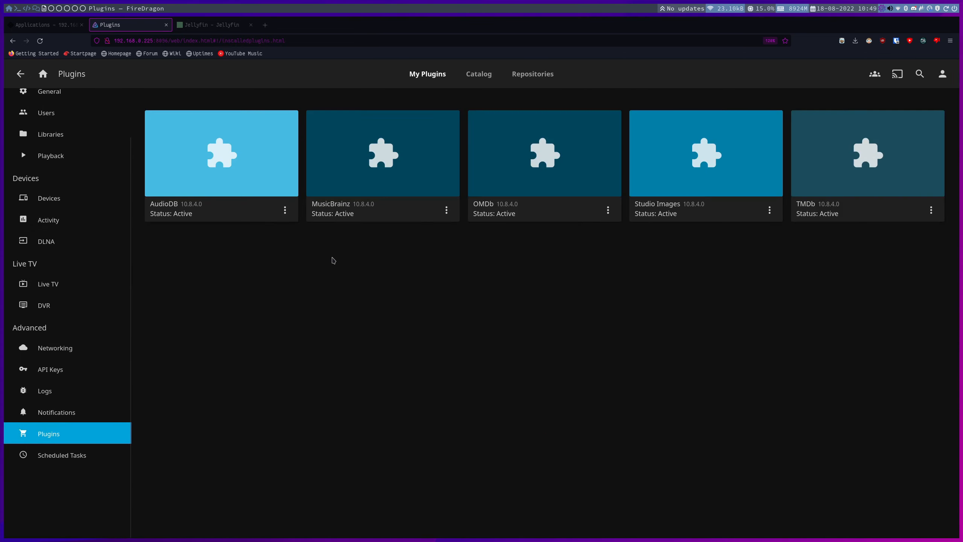
Add a plugin repository named 'Manifest' using the pasted manifest URL.
left_click(533, 74)
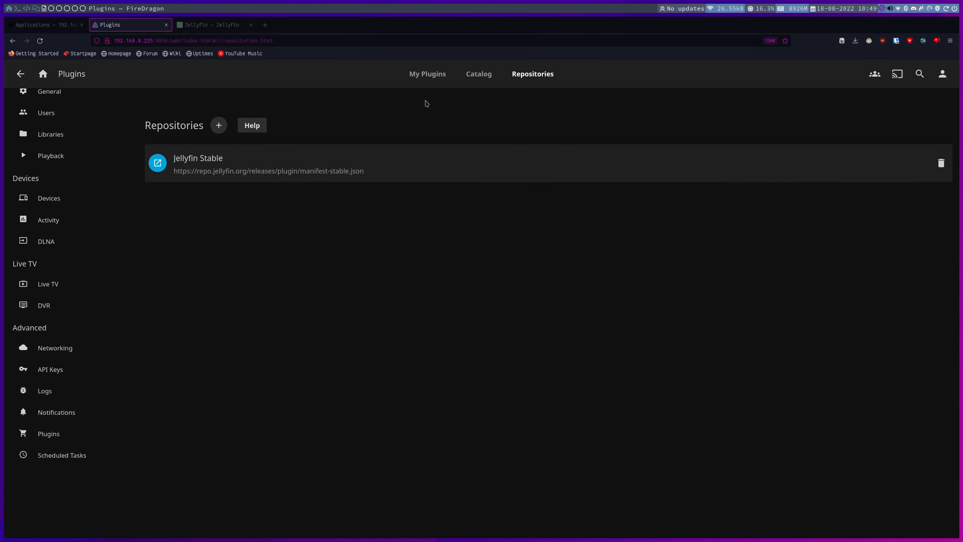
left_click(219, 125)
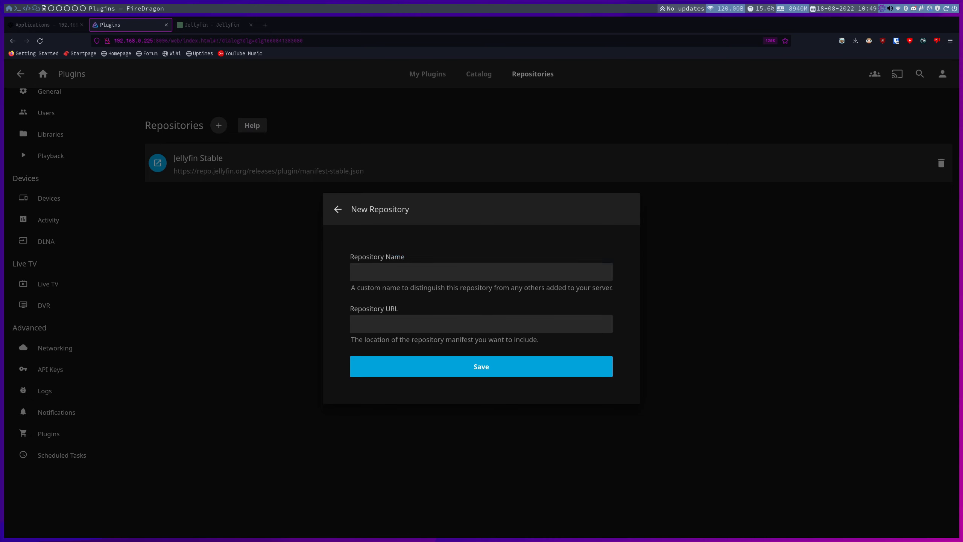
left_click(394, 308)
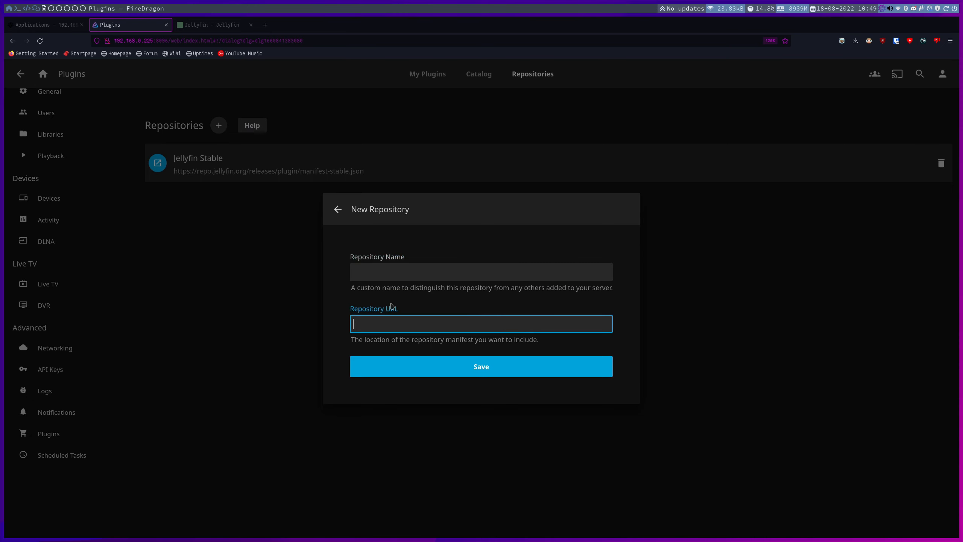
type("https://raw.githubusercontent.com/danieladov/JellyfinPluginManifest/master/manifest.json")
left_click(397, 269)
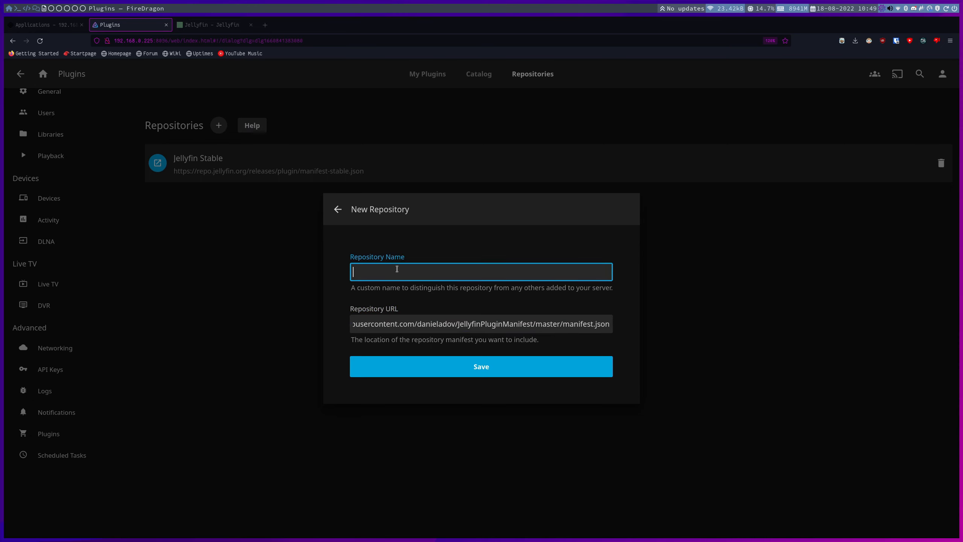
type("Manifest")
left_click(489, 366)
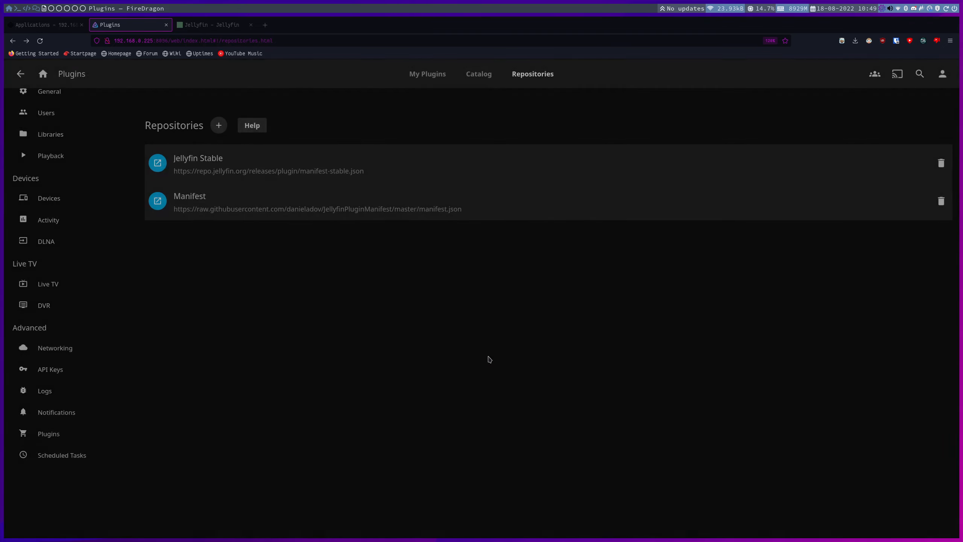
Add a second repository named 'Skip Intro' with the intro-skipper manifest address.
left_click(219, 126)
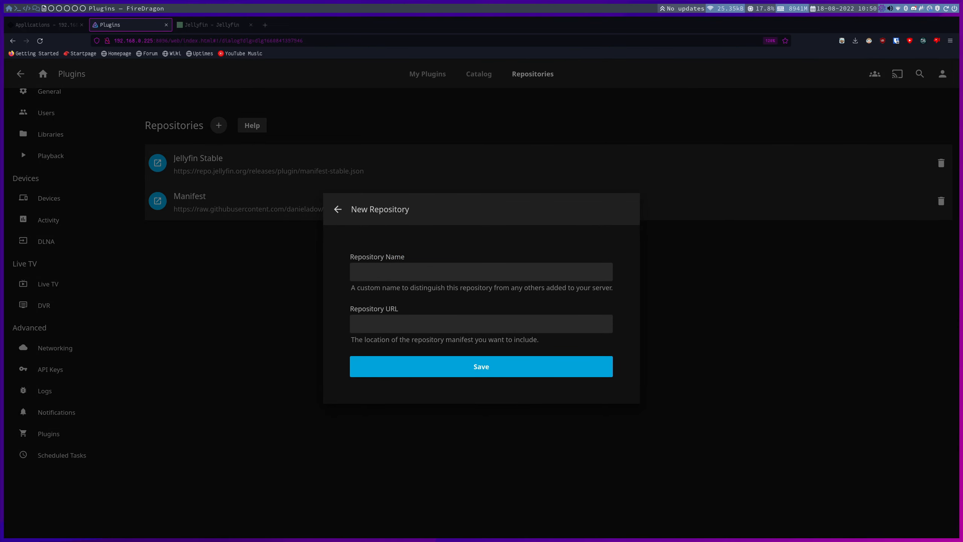
left_click(468, 323)
type("https://raw.githubusercontent.com/ConfusedPolarBear/intro-skipper/master/manifest.json")
left_click(468, 270)
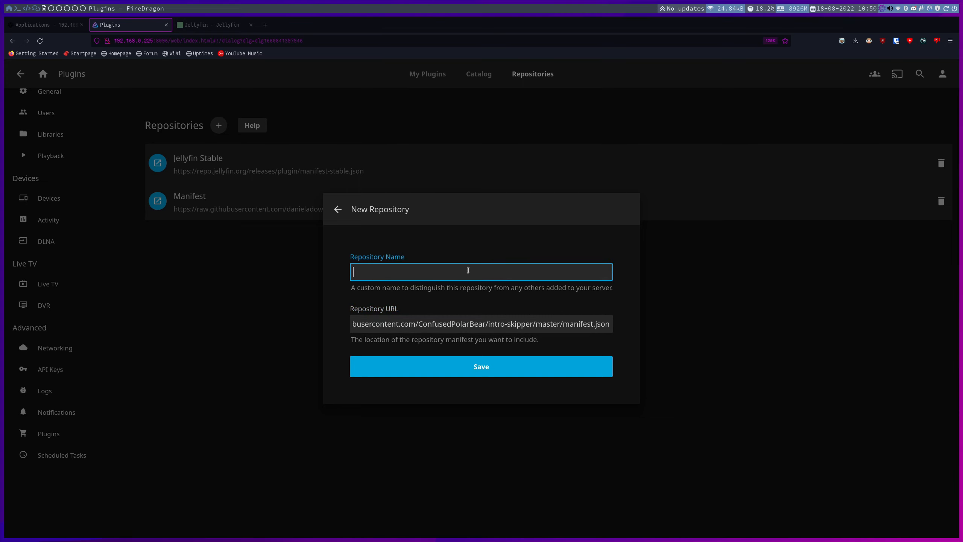
type("Skip Intro")
left_click(491, 365)
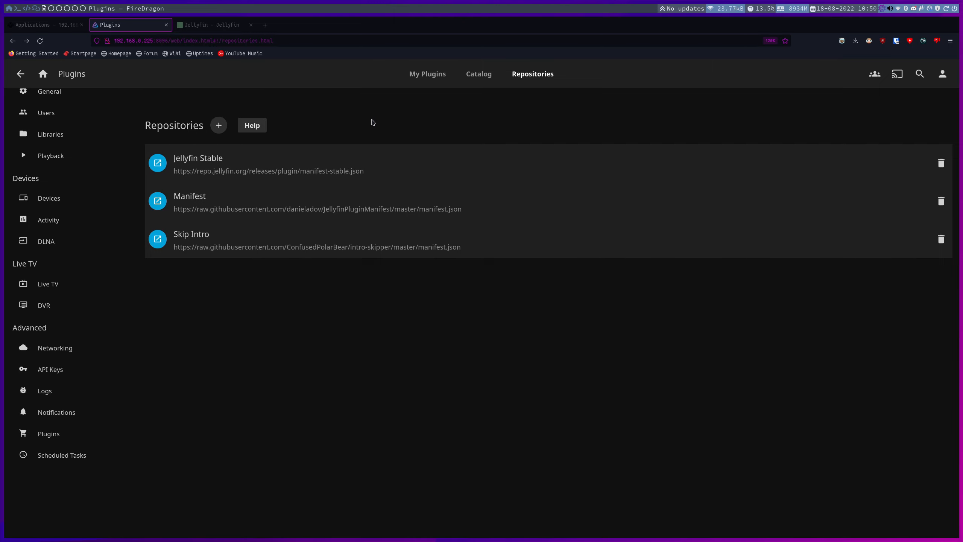
Install Intro Skipper 0.1.6.0 from the plugin Catalog, accepting the community plugin prompt.
left_click(481, 75)
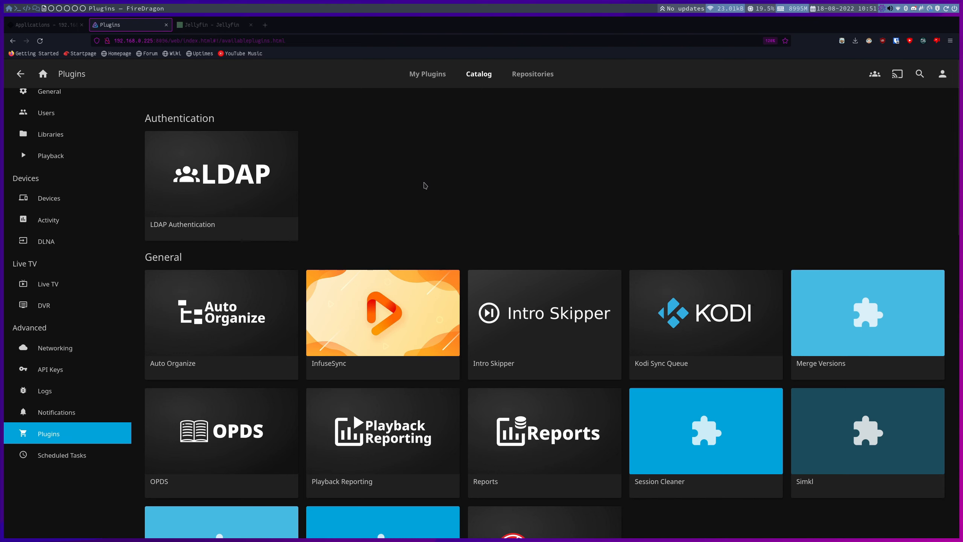
scroll(493, 274, "down", 3)
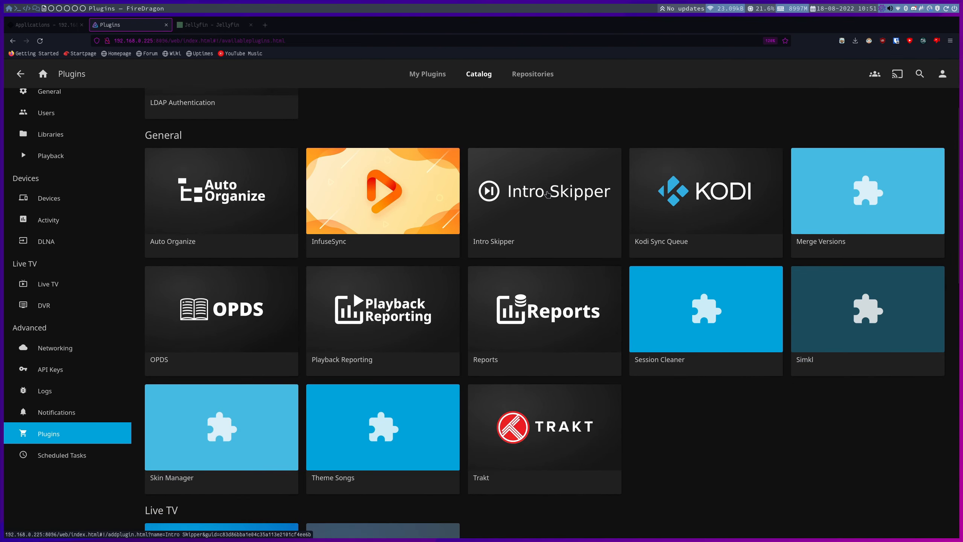
left_click(541, 195)
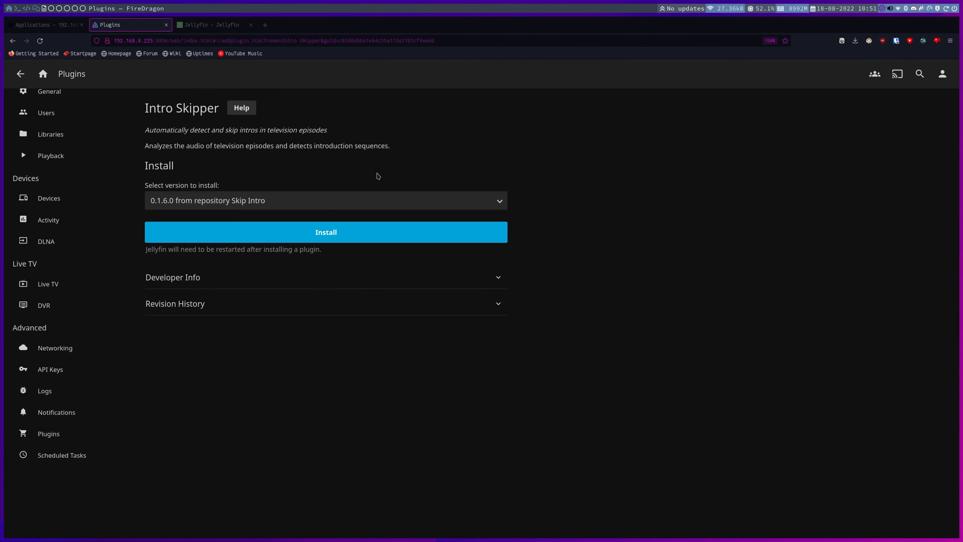
left_click(320, 238)
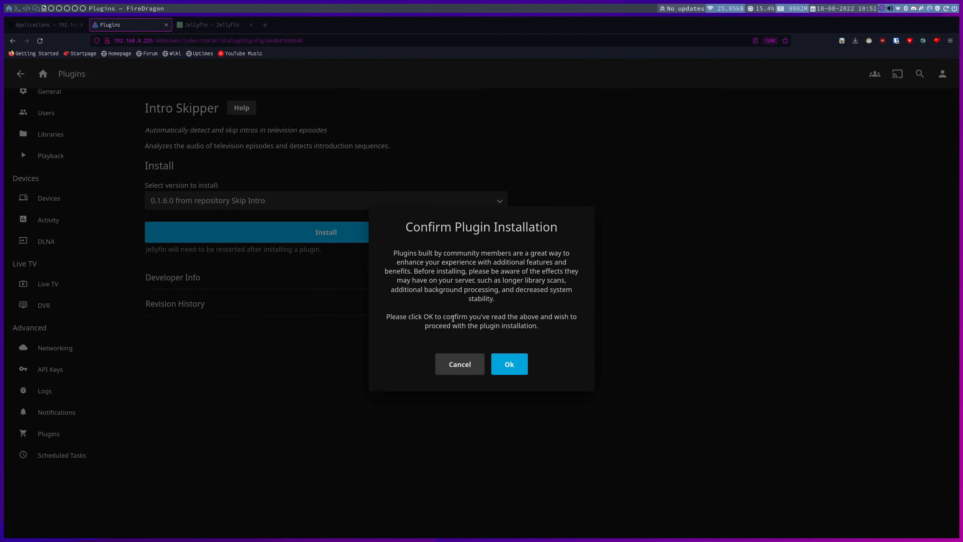
left_click(514, 370)
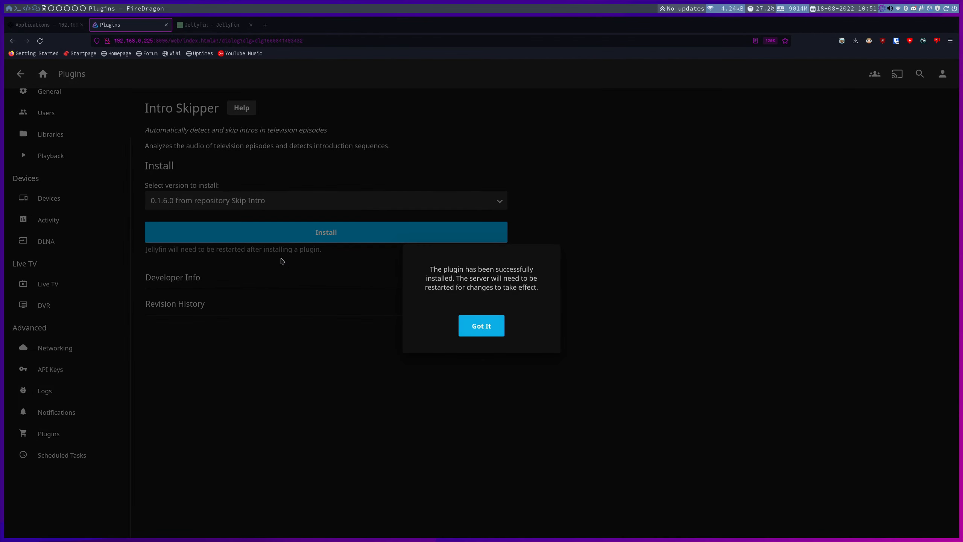
left_click(482, 324)
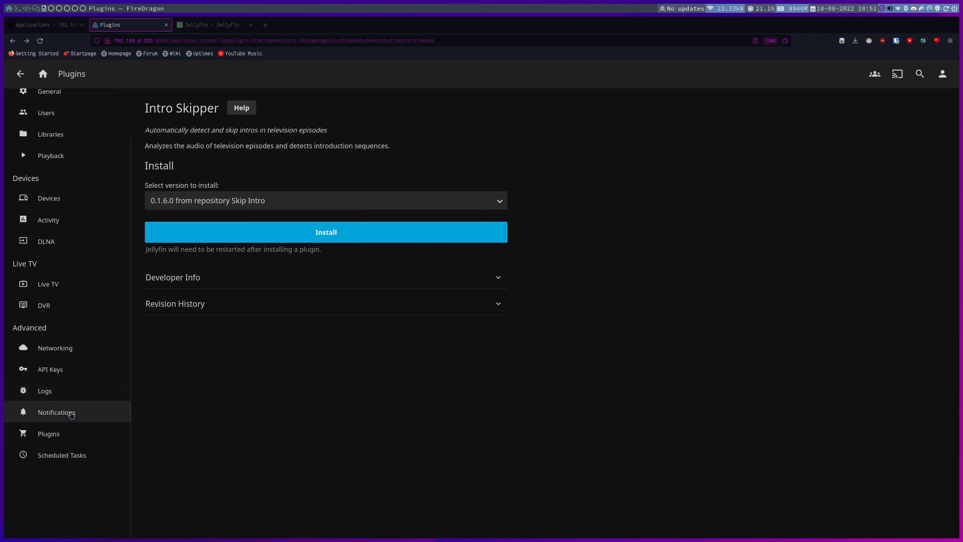
left_click(17, 72)
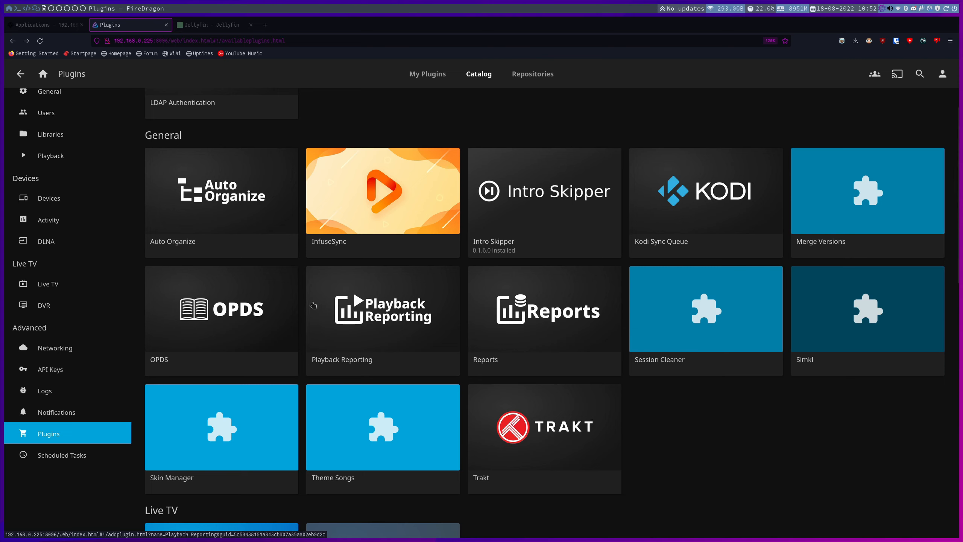
Install the Playback Reporting plugin from the Catalog.
left_click(368, 307)
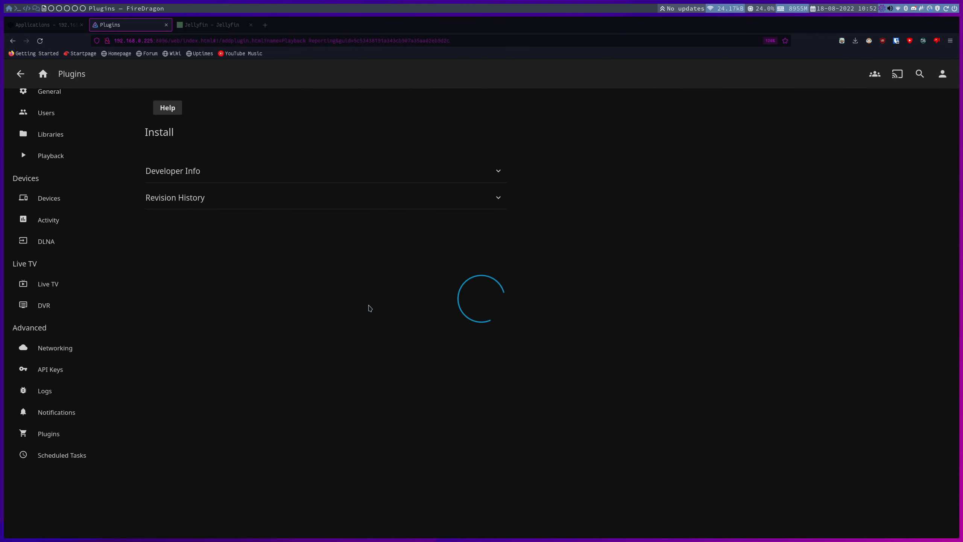
left_click(303, 237)
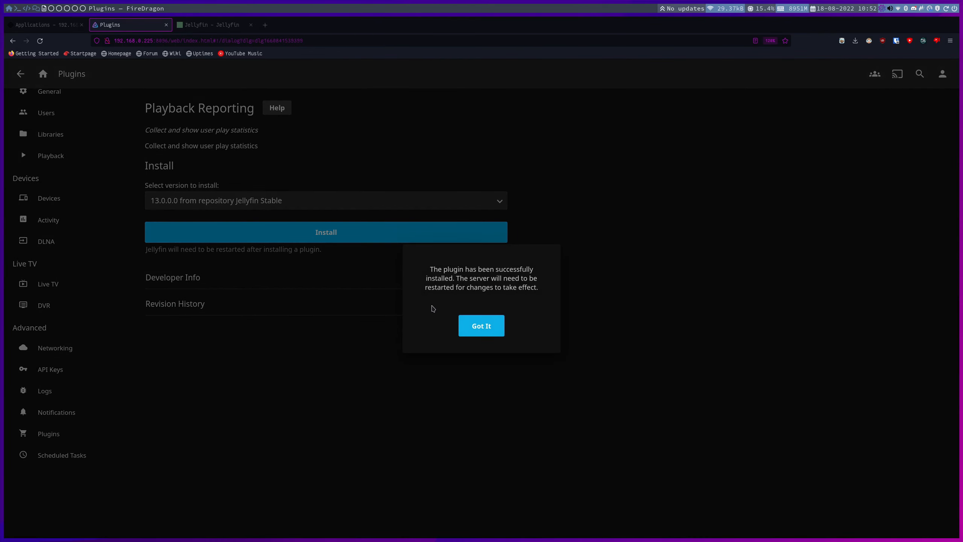
left_click(493, 332)
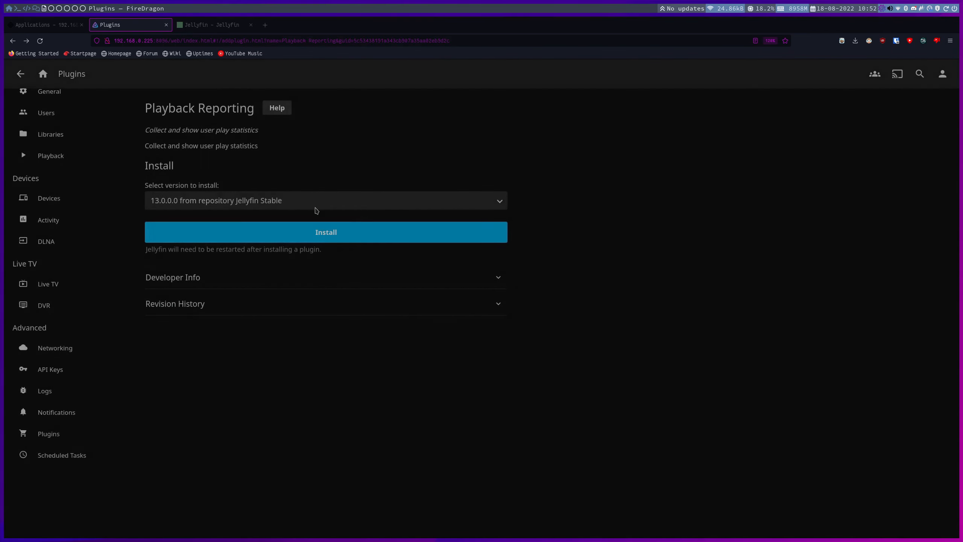
left_click(18, 76)
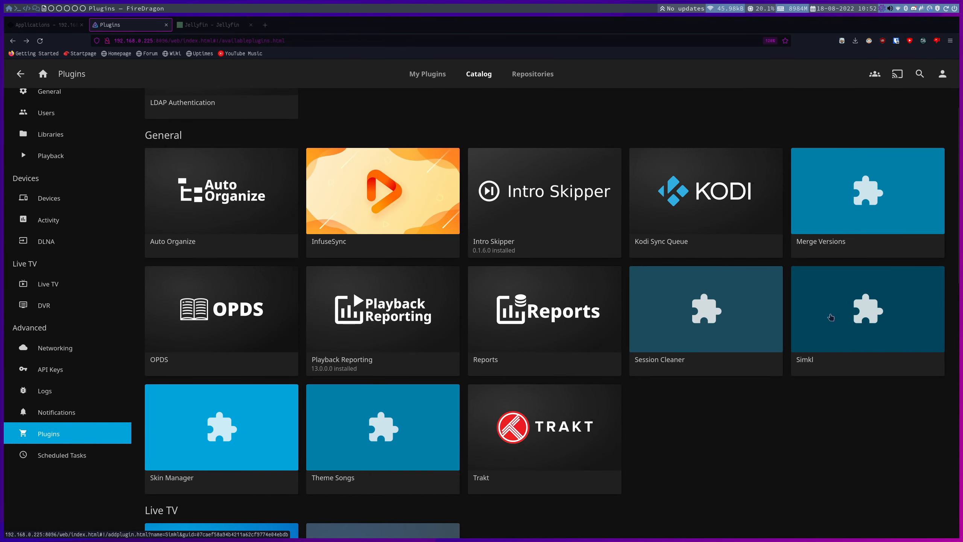
Install the Theme Songs 10.8.0.1 plugin and return to the Catalog.
scroll(830, 317, "down", 3)
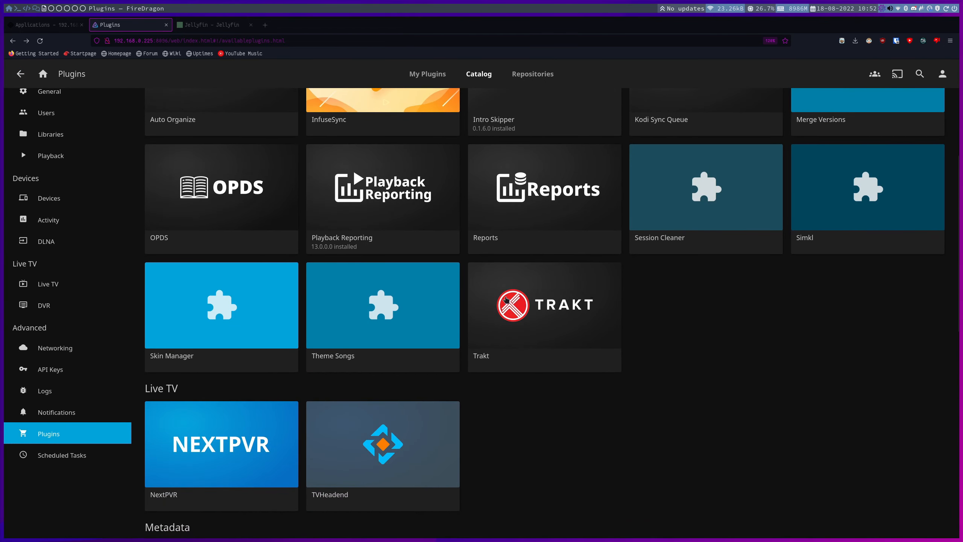
scroll(506, 300, "down", 2)
left_click(366, 251)
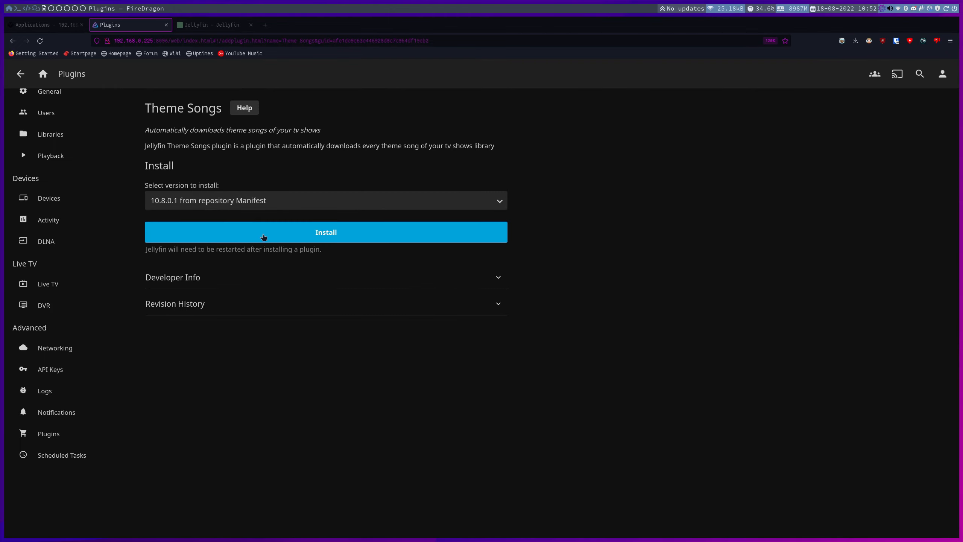
left_click(263, 237)
left_click(509, 364)
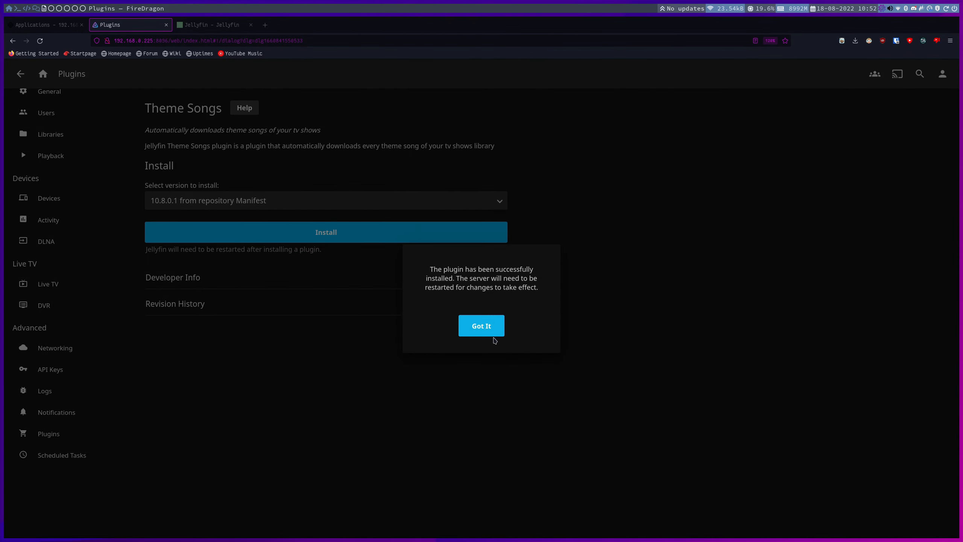
left_click(476, 332)
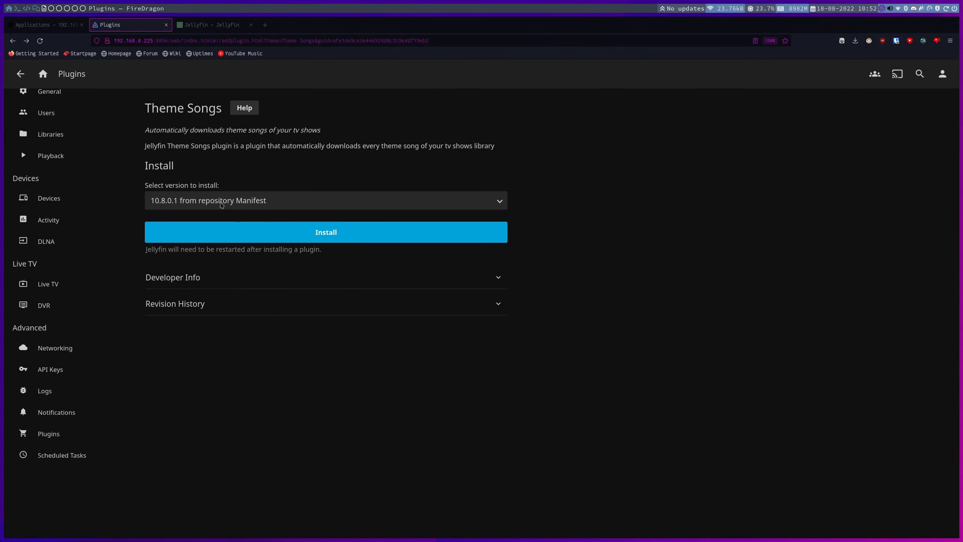
left_click(22, 74)
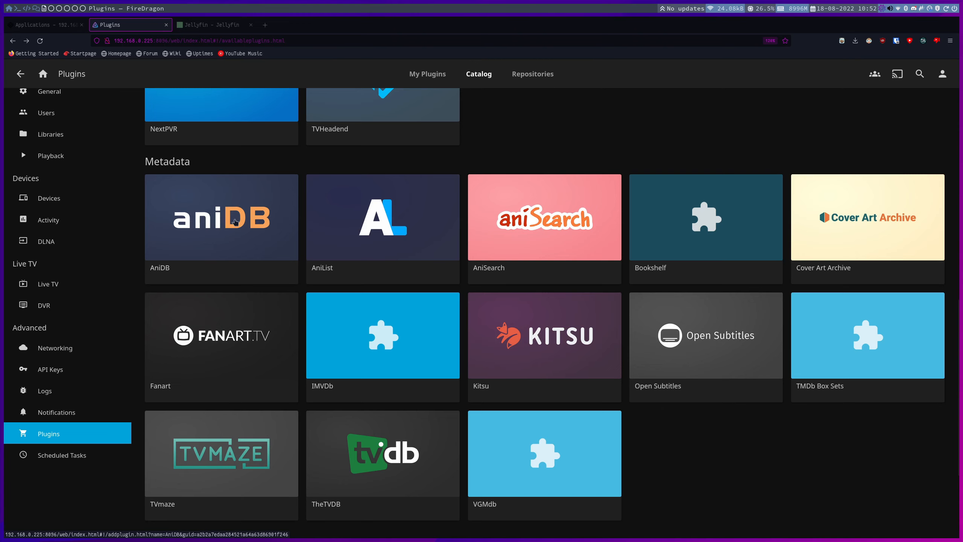
Install the AniDB 7.0.0.0 and AniList 5.0.0.0 metadata plugins.
left_click(235, 222)
left_click(481, 232)
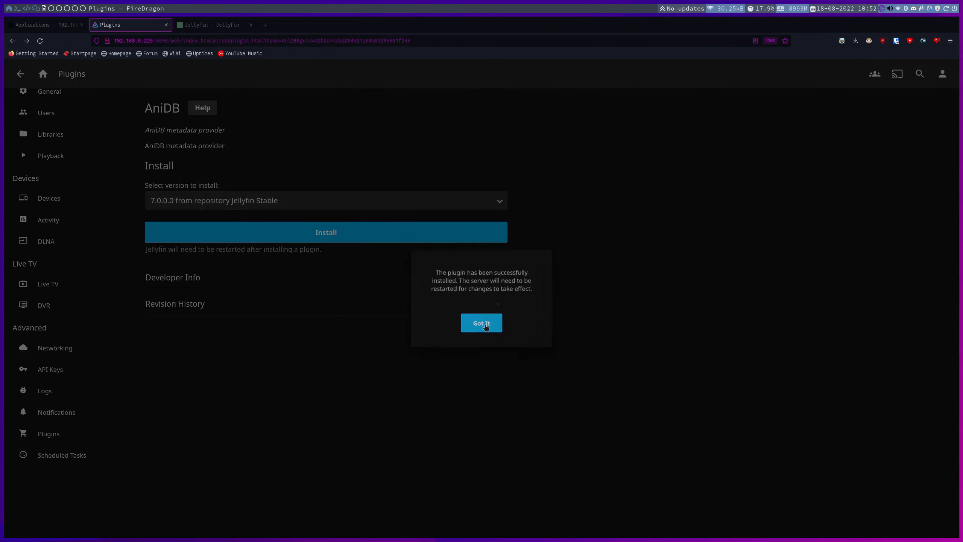
left_click(485, 327)
left_click(389, 239)
left_click(301, 229)
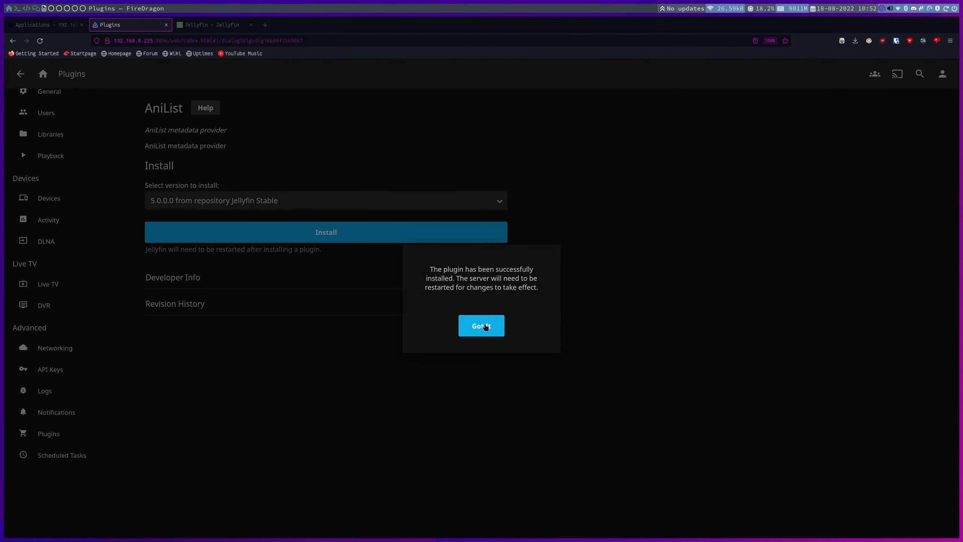
left_click(485, 326)
left_click(20, 74)
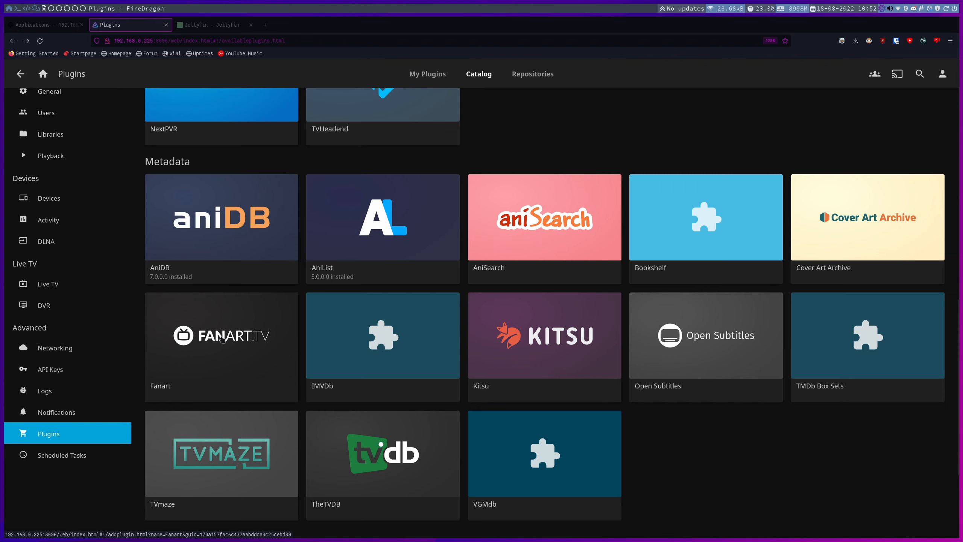
Install the Fanart 10.0.0.0 metadata plugin and return to the Catalog.
scroll(222, 333, "down", 3)
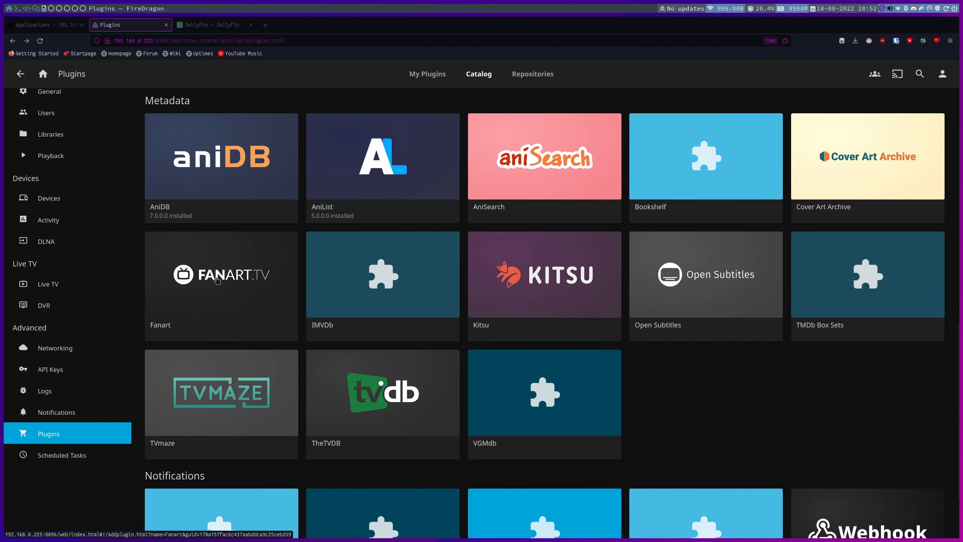
left_click(218, 280)
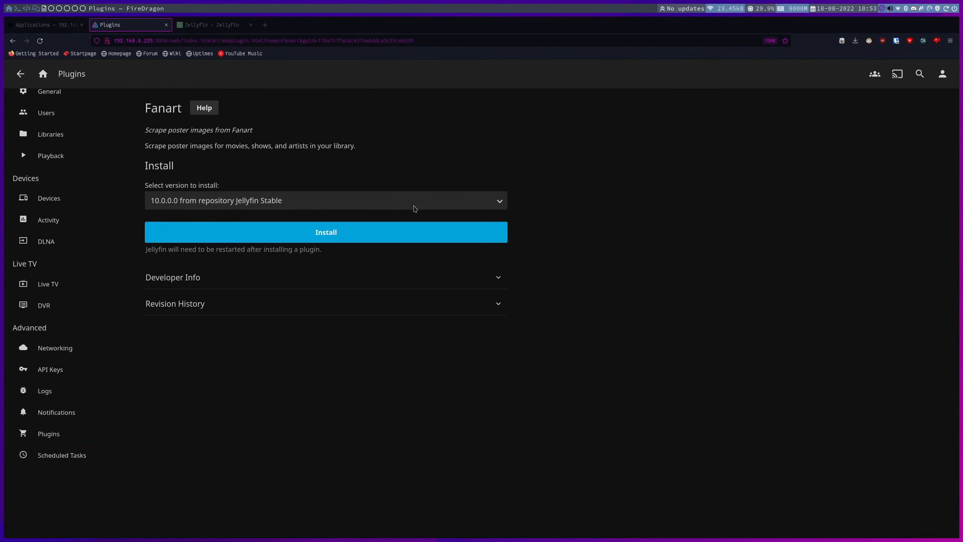
left_click(345, 232)
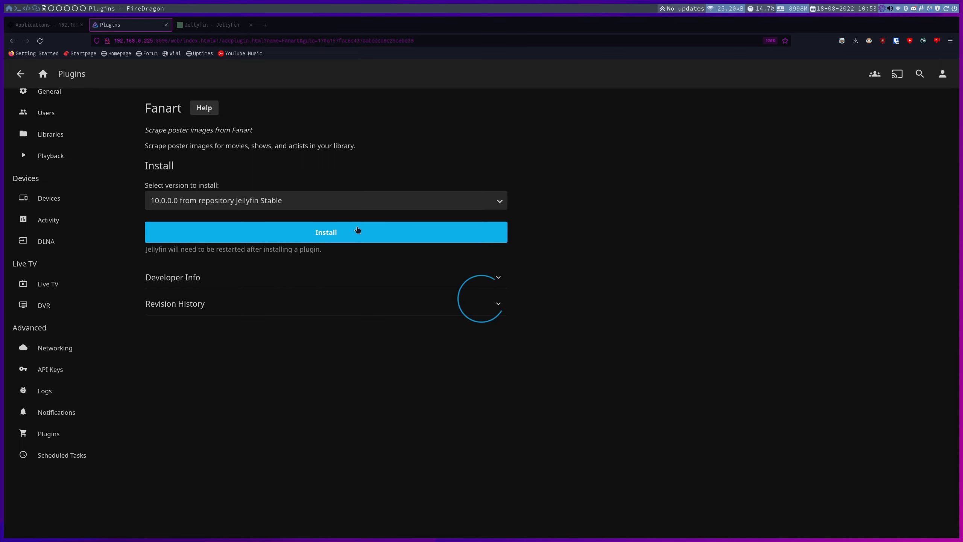
left_click(486, 327)
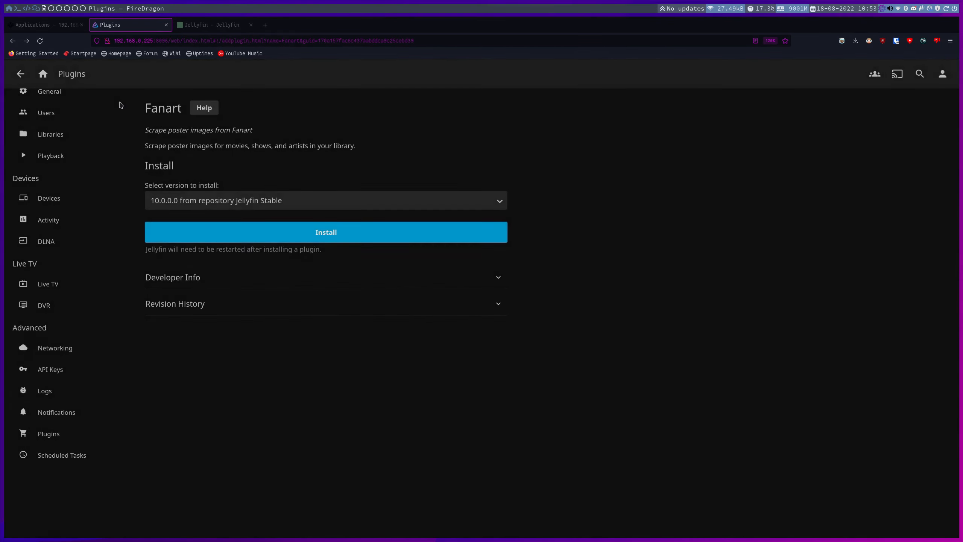
left_click(22, 76)
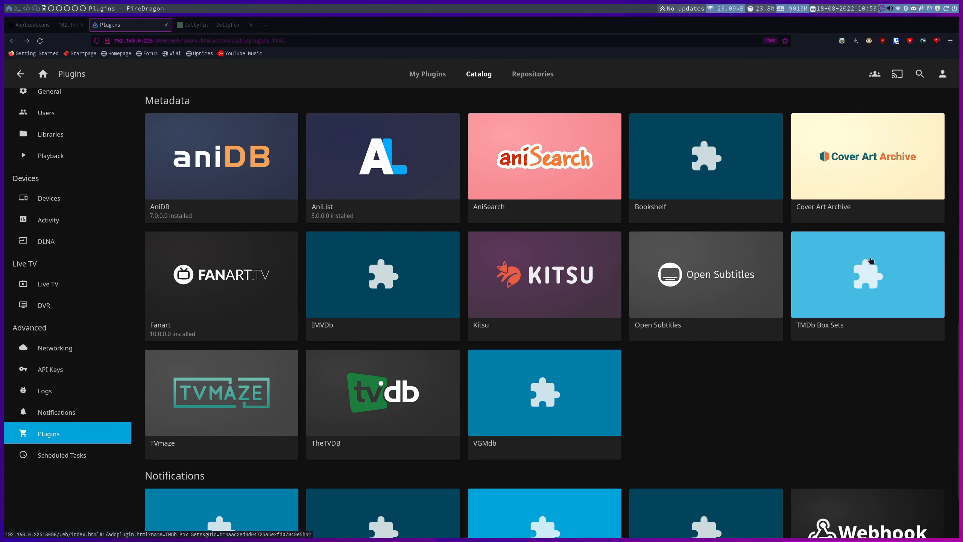
Install the TMDb Box Sets and TVmaze plugins from the Catalog.
left_click(868, 265)
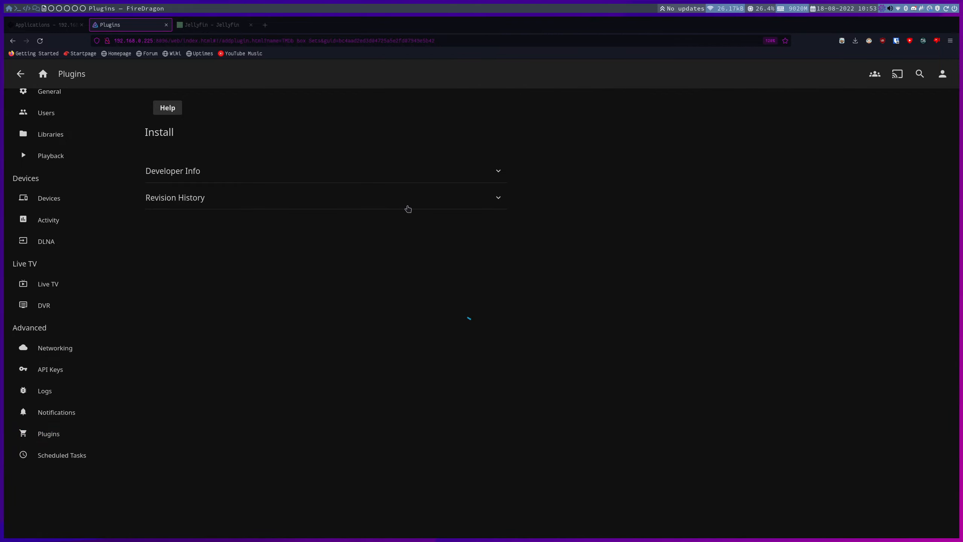
left_click(323, 233)
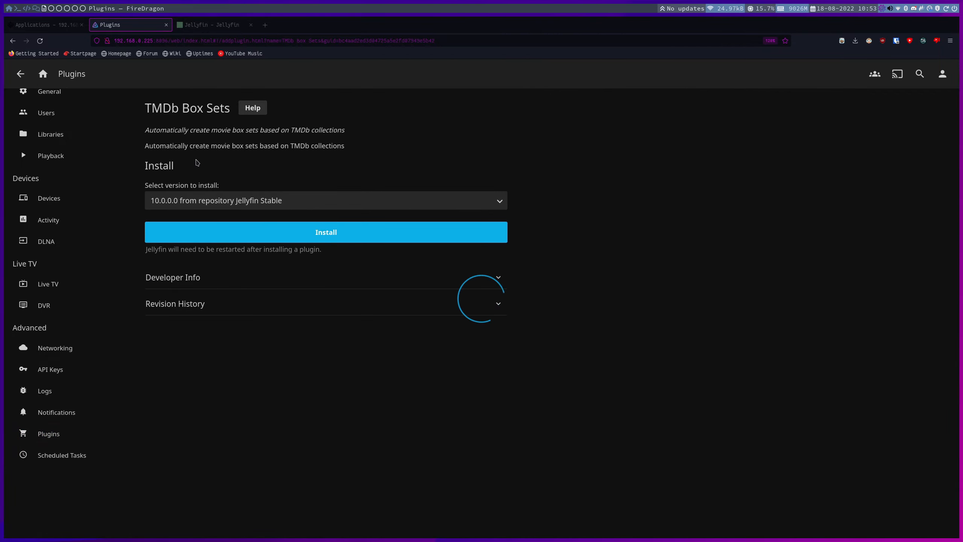
left_click(476, 330)
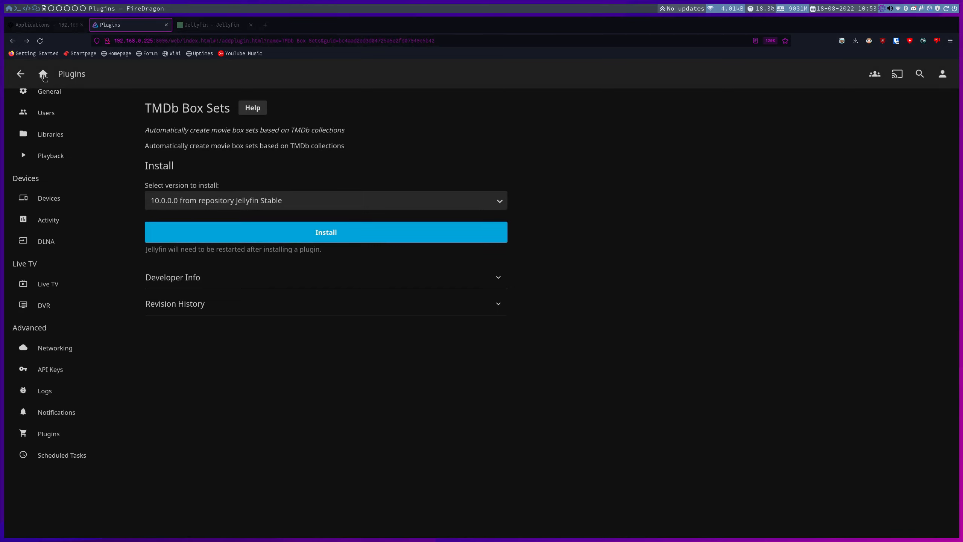
left_click(19, 73)
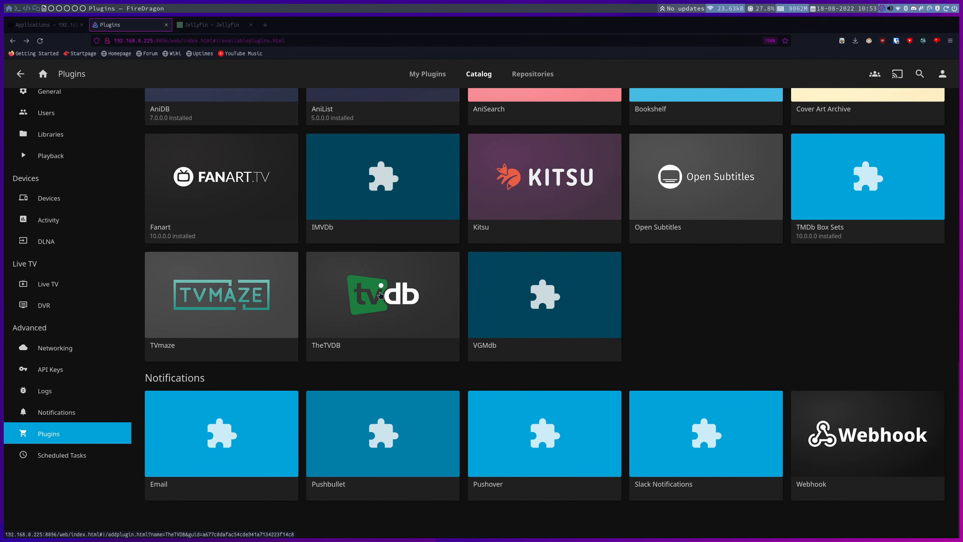
left_click(214, 291)
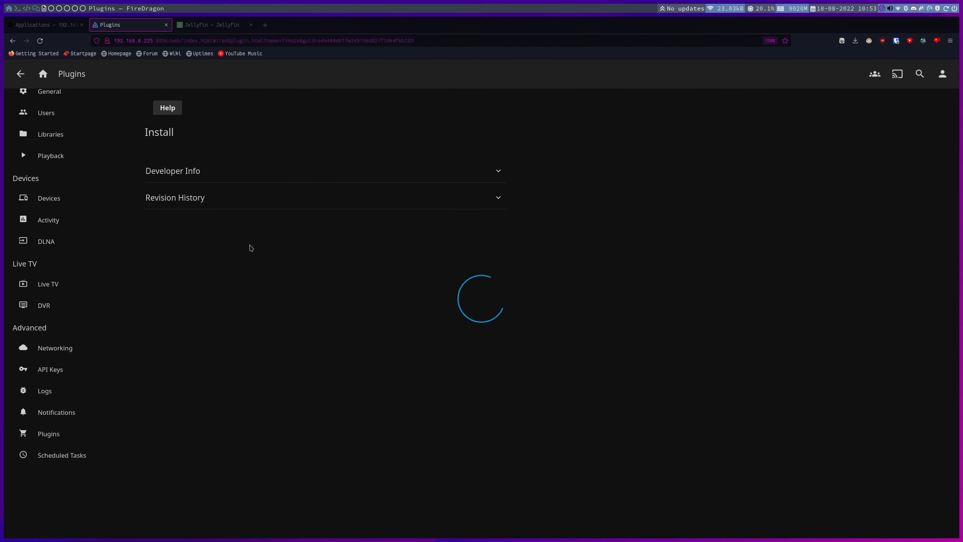
left_click(295, 233)
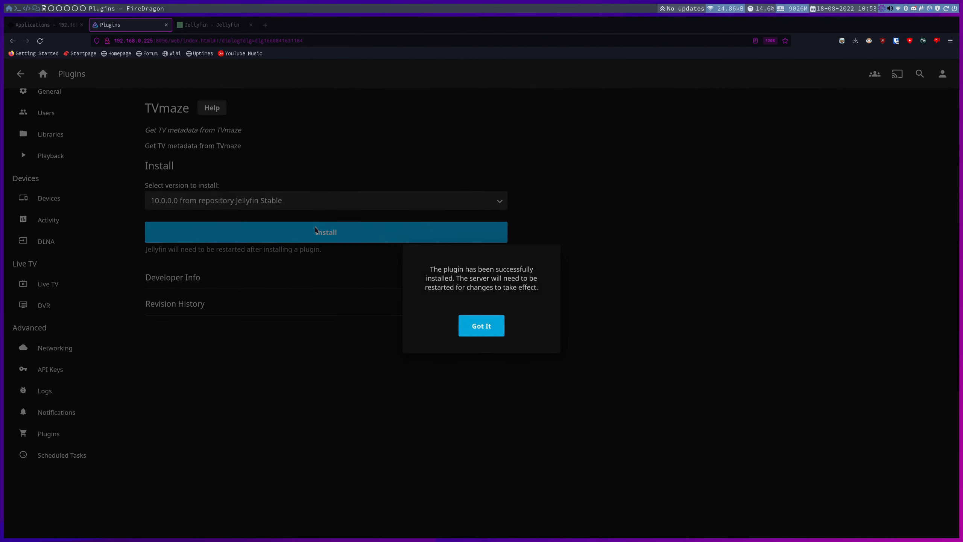
left_click(499, 330)
left_click(31, 76)
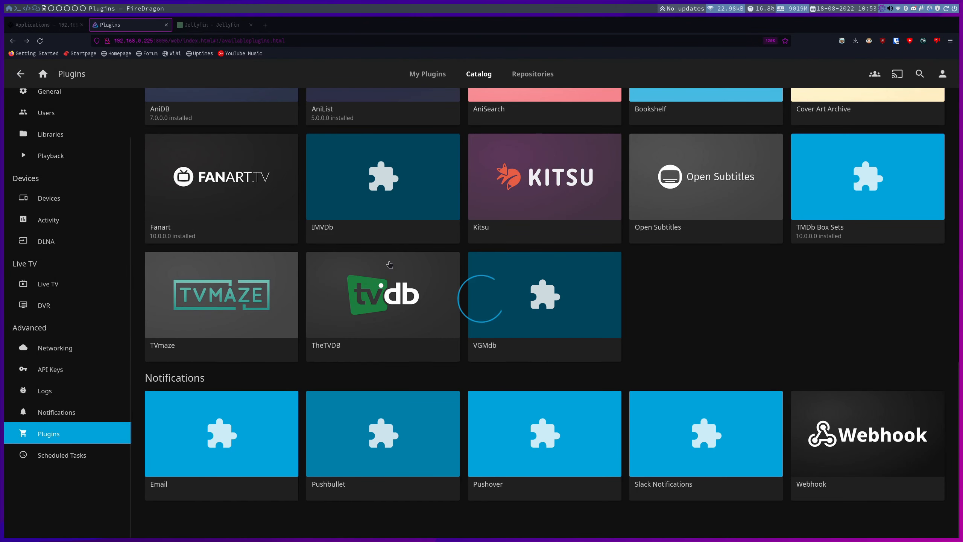
Install TheTVDB plugin from the Catalog.
left_click(382, 284)
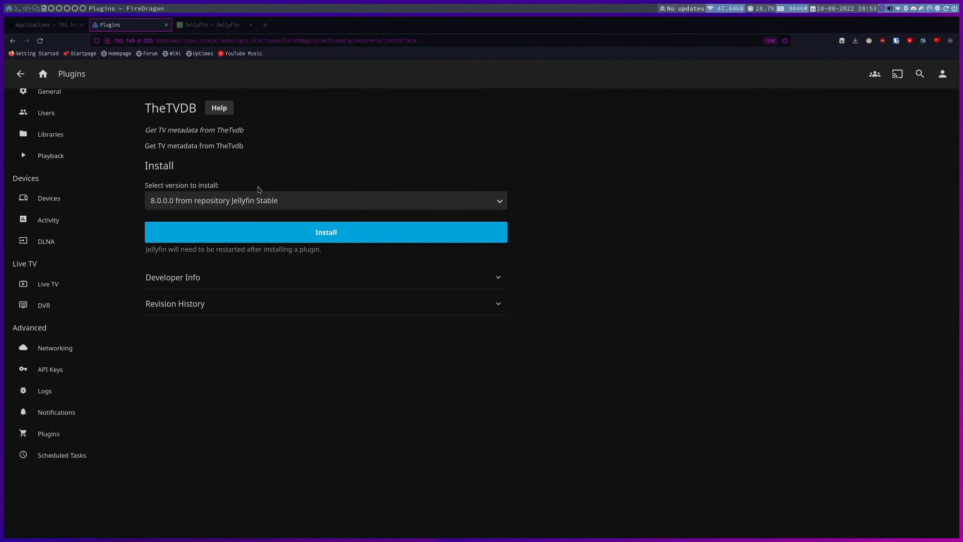
left_click(233, 234)
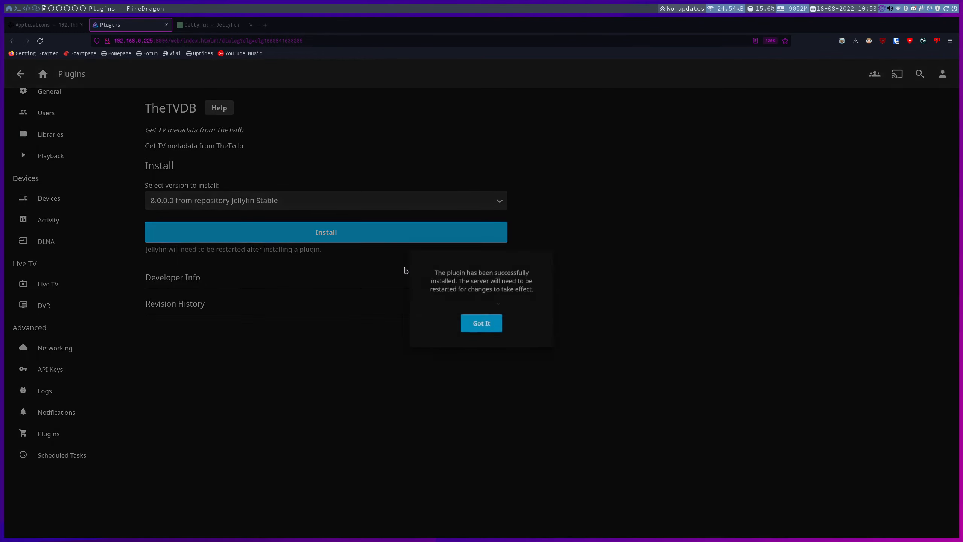
left_click(490, 327)
left_click(20, 74)
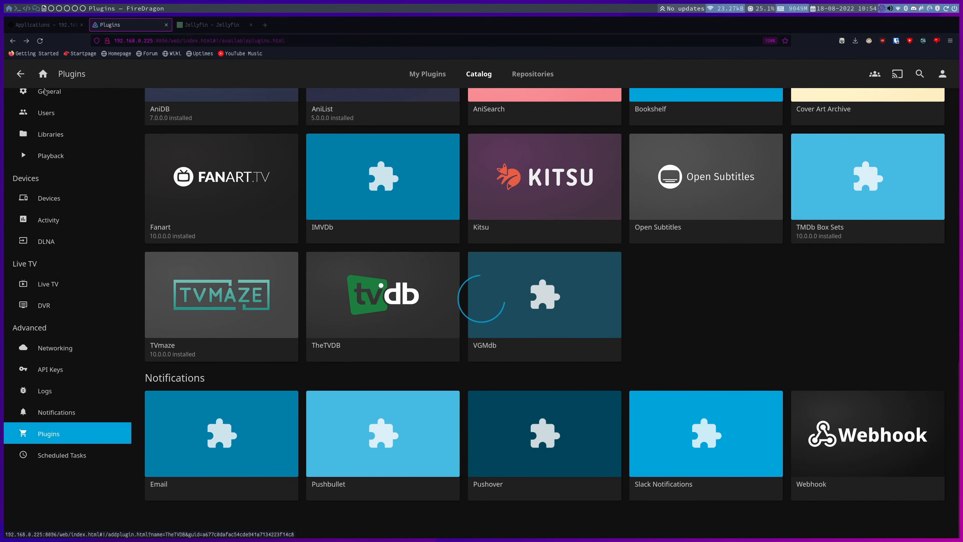
Review the installed plugins list, then go to the Playback transcoding settings.
scroll(689, 280, "up", 10)
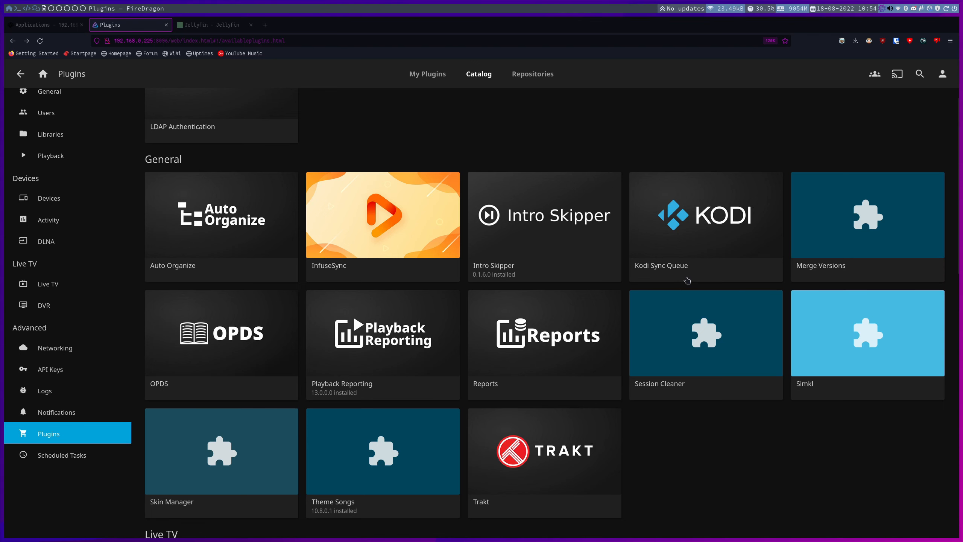
scroll(686, 280, "down", 10)
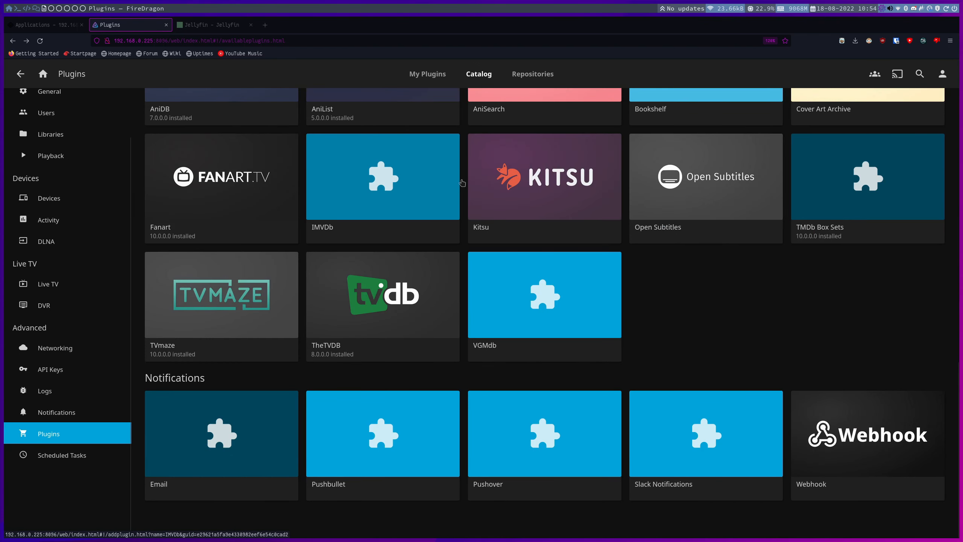
left_click(428, 77)
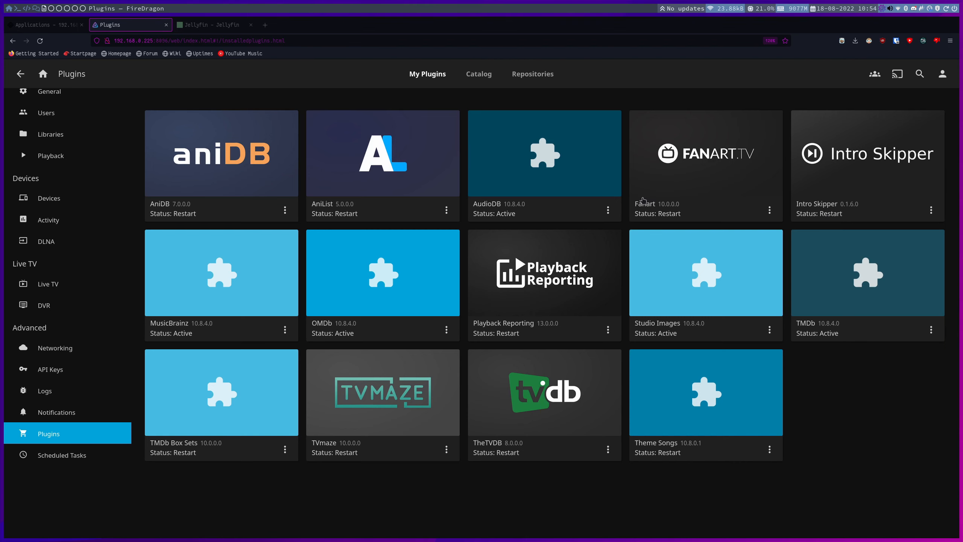
scroll(57, 183, "up", 2)
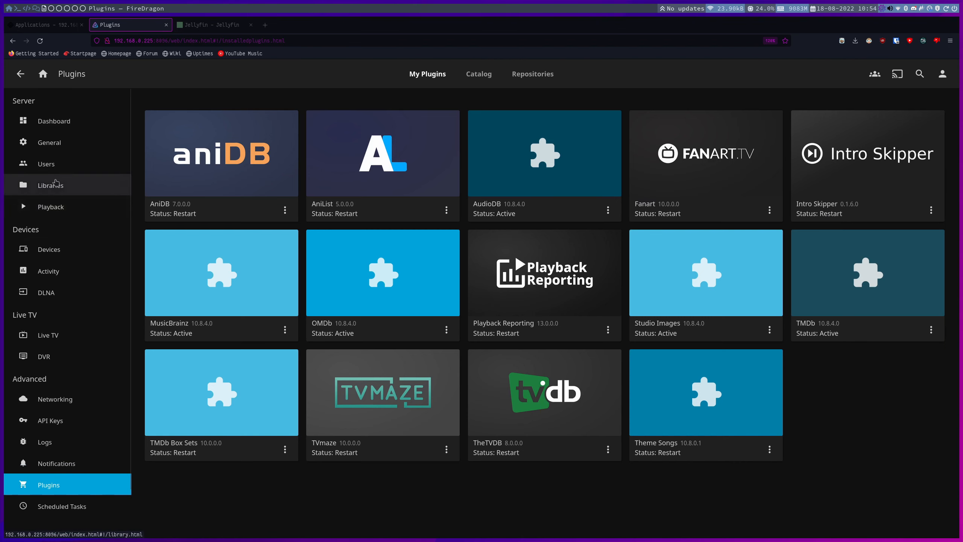
left_click(57, 210)
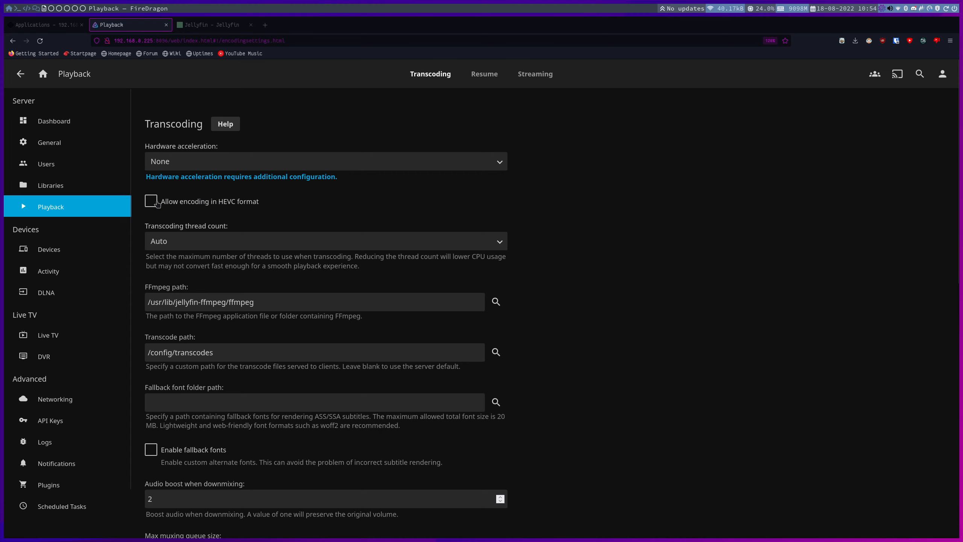
Tick 'Allow encoding in HEVC format' and save, keeping hardware acceleration at None.
left_click(157, 203)
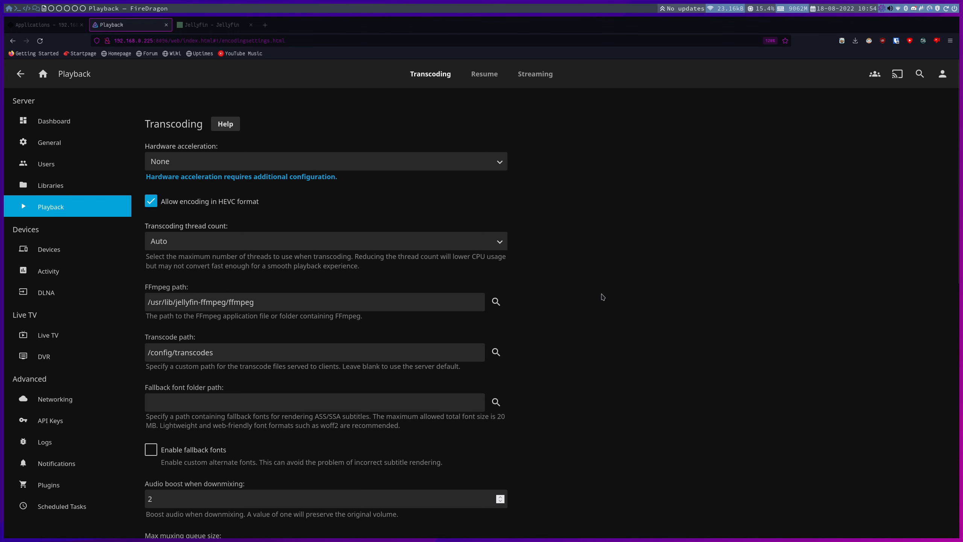
scroll(603, 297, "down", 12)
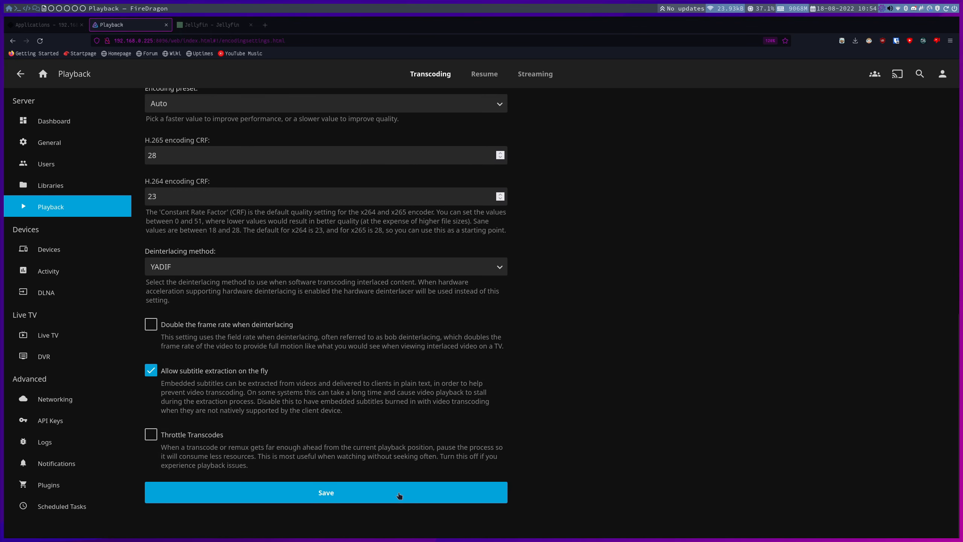
left_click(398, 496)
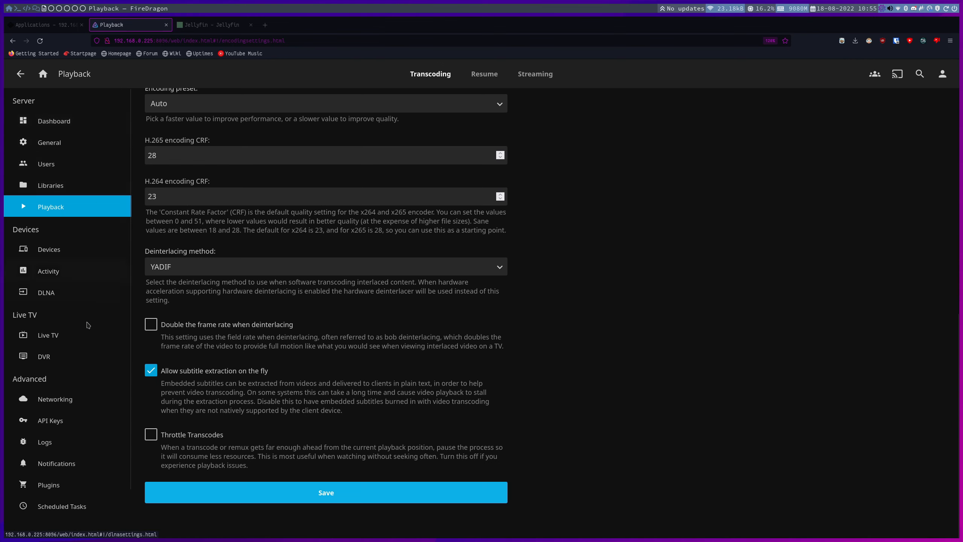
Scroll through Jellyfin's Networking settings, then return to the TrueNAS installed Apps page.
left_click(68, 398)
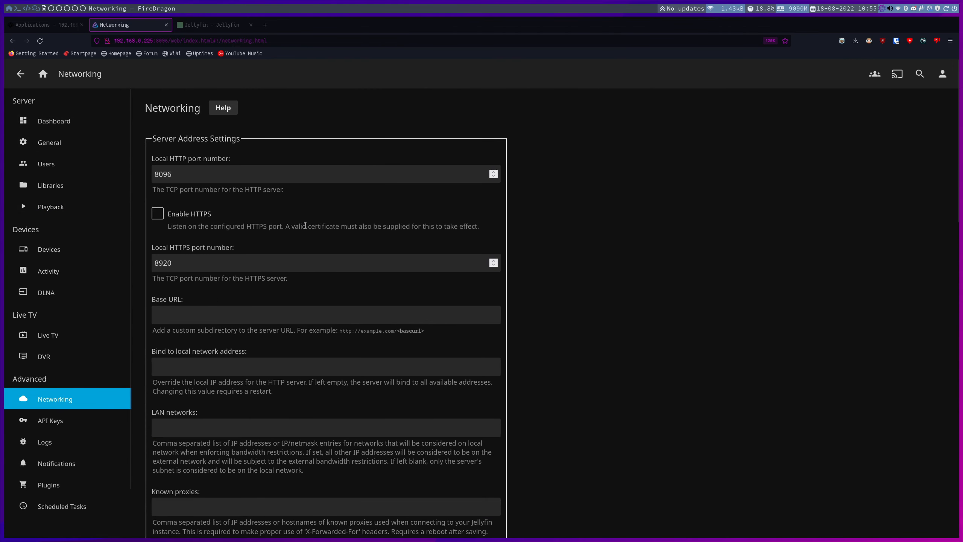
scroll(307, 229, "down", 15)
scroll(306, 228, "down", 6)
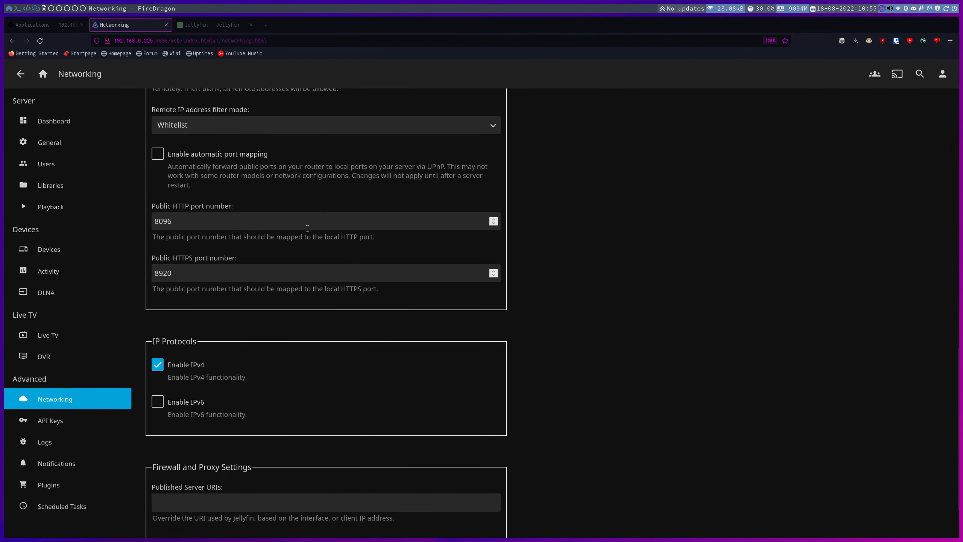
scroll(308, 234, "up", 20)
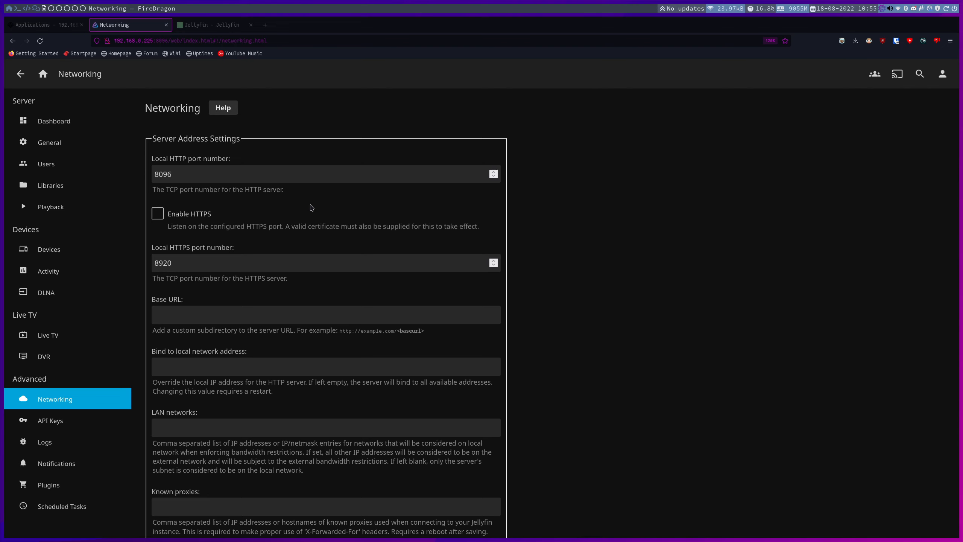
left_click(72, 24)
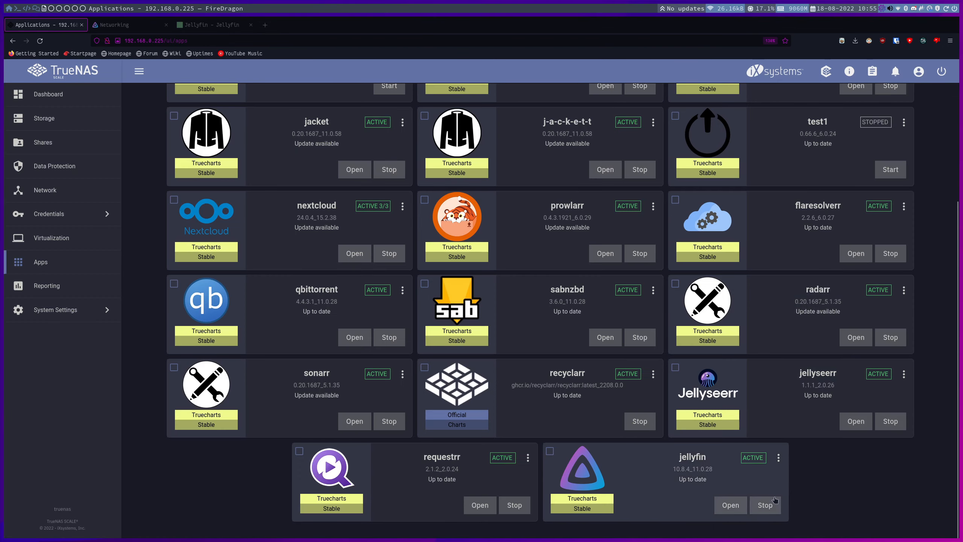
Stop the jellyfin app in TrueNAS to restart the server, then return to Jellyfin.
left_click(765, 505)
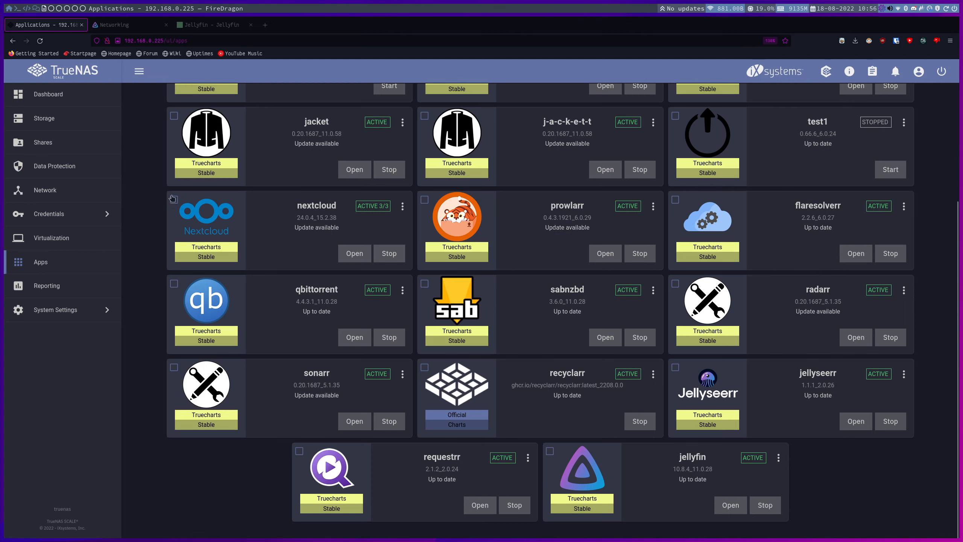
left_click(113, 25)
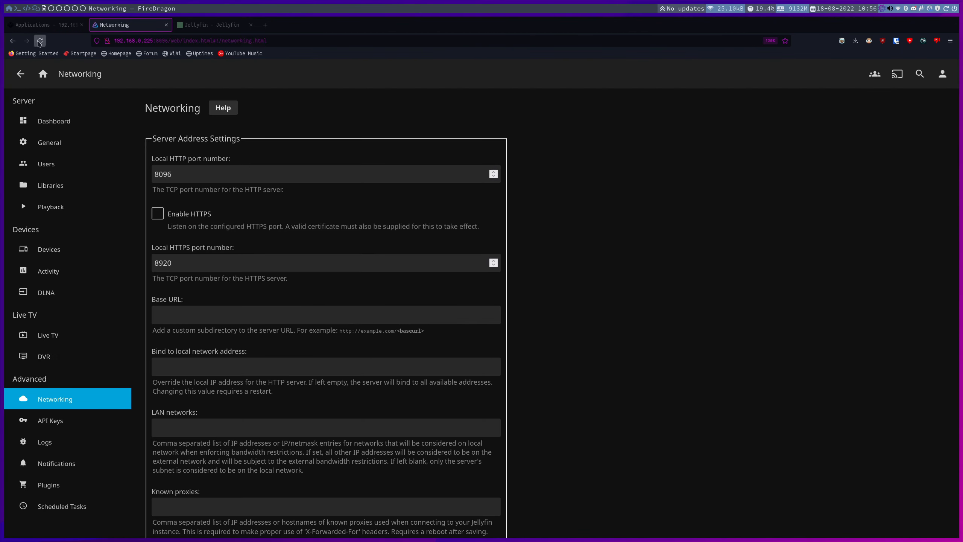
Reload Jellyfin, tick 'Automatically skip intros' in Intro Skipper settings, and save.
left_click(40, 40)
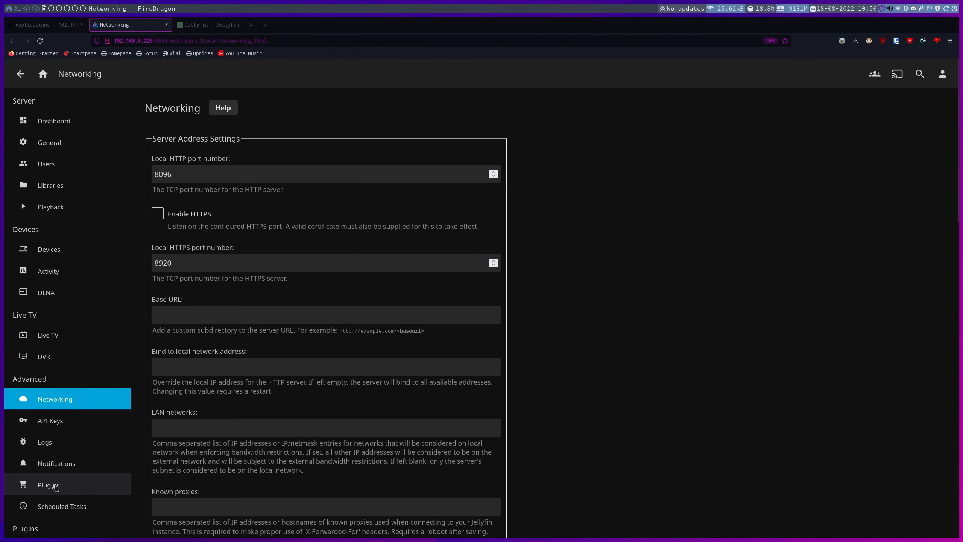
left_click(53, 488)
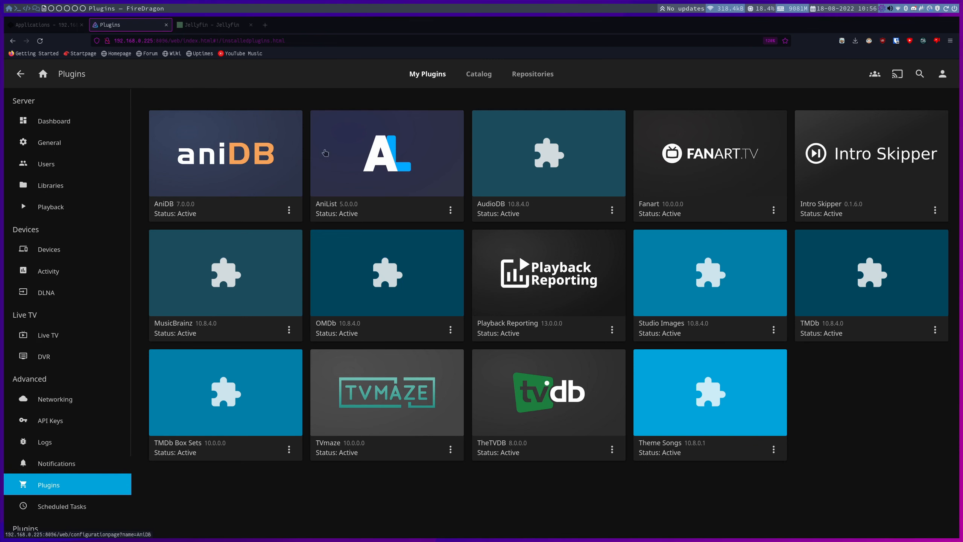
left_click(857, 171)
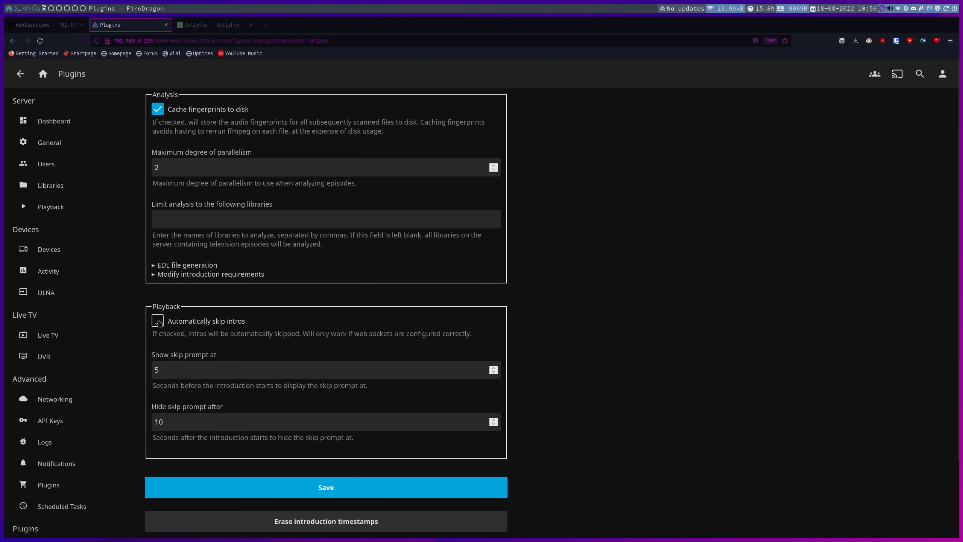
left_click(157, 321)
scroll(556, 332, "down", 2)
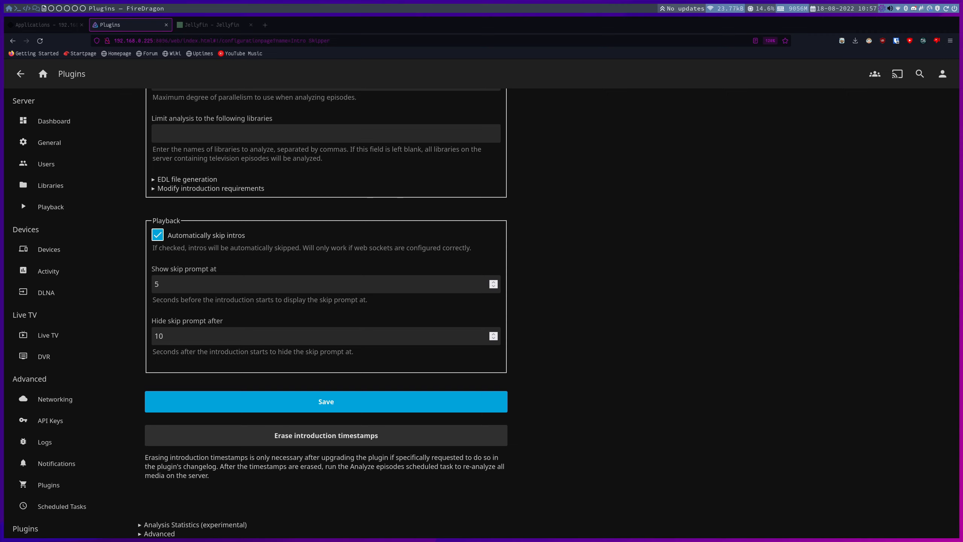
left_click(339, 401)
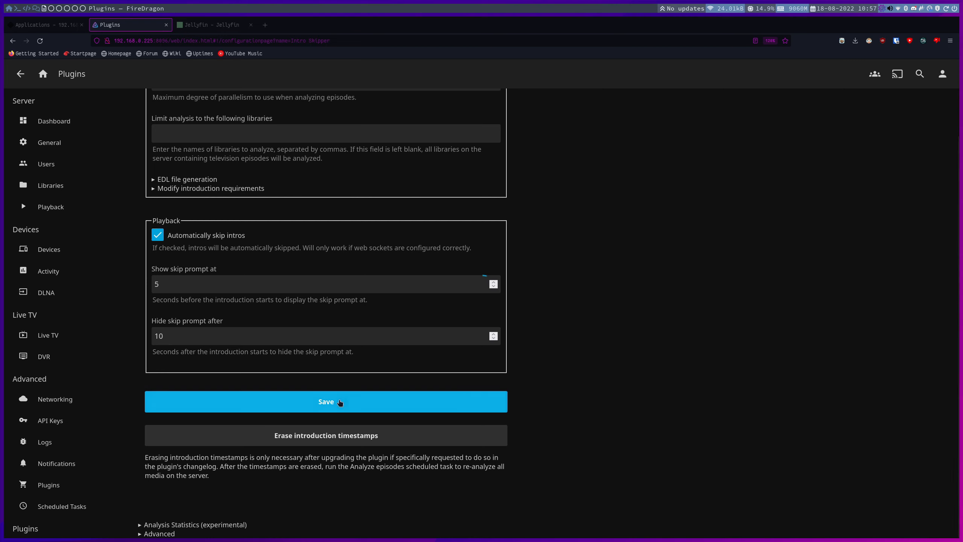
scroll(80, 436, "down", 3)
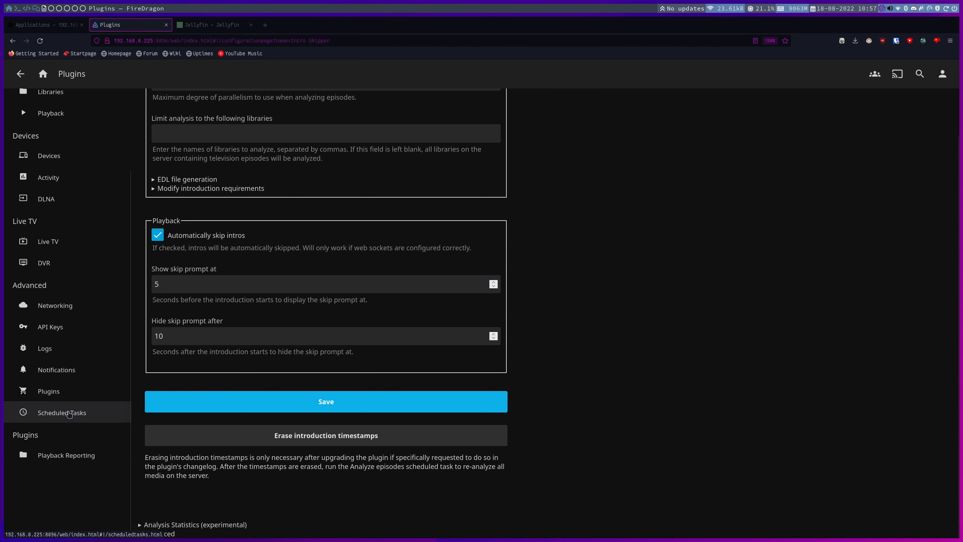
Run the Analyze episodes scheduled task, then view the installed Plugins page.
left_click(69, 414)
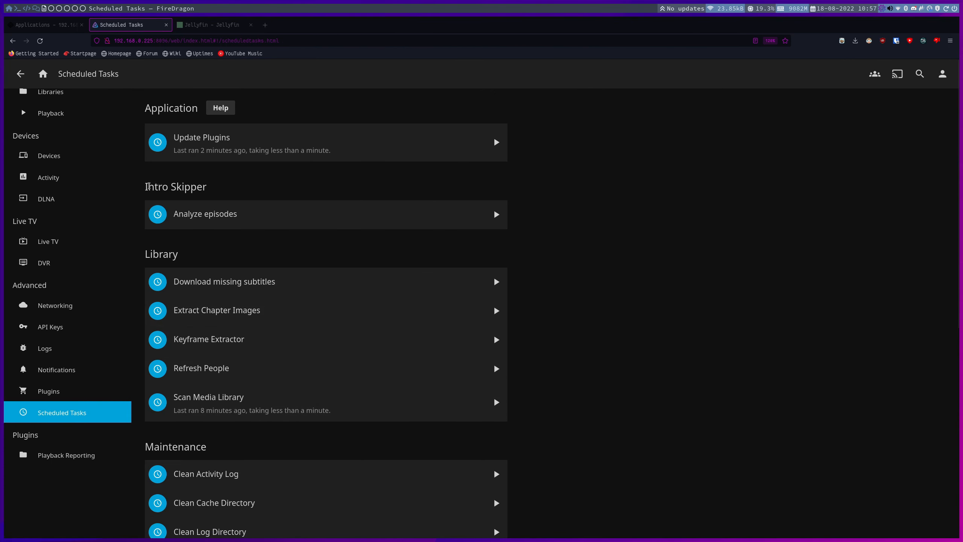
left_click_drag(149, 186, 214, 187)
left_click(214, 187)
left_click(494, 214)
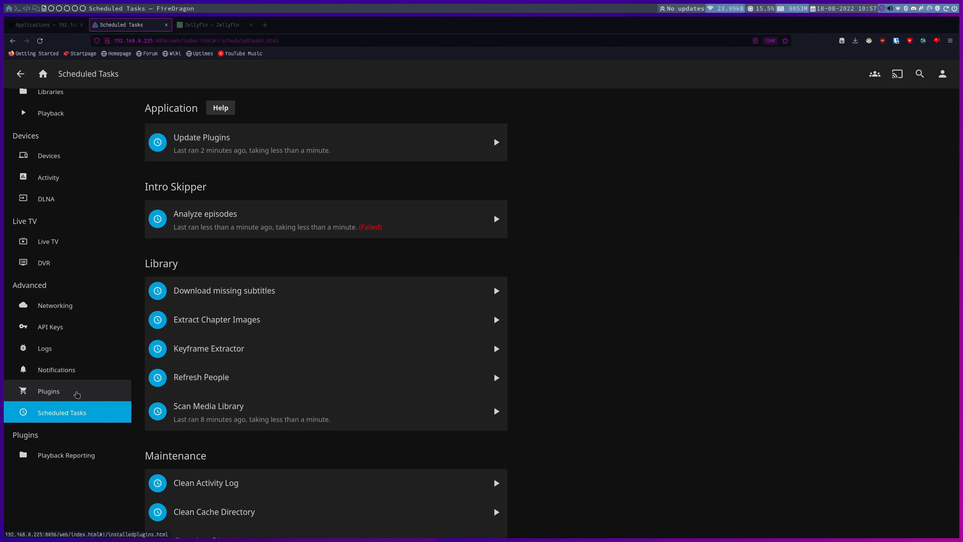
left_click(77, 394)
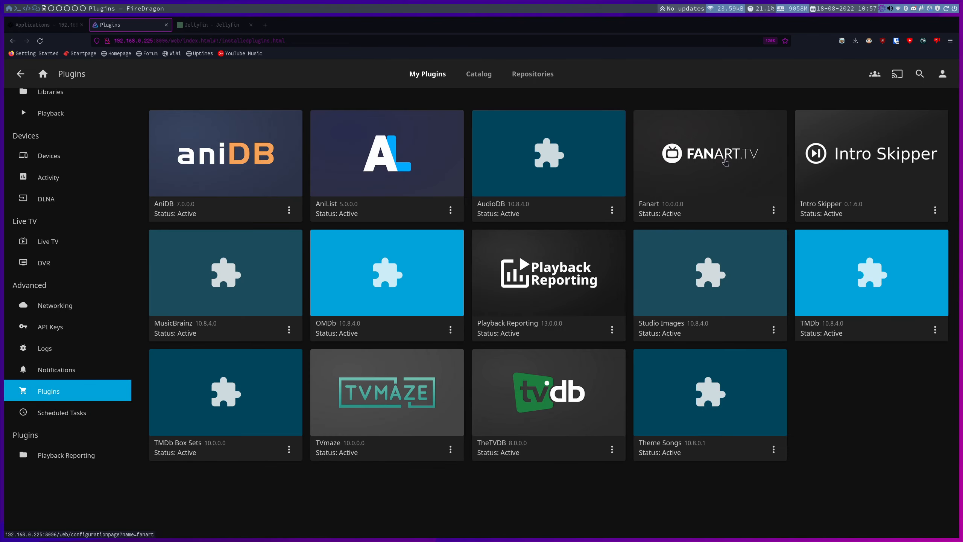
Check the Fanart API key field and Playback Reporting reports, then open the Libraries page.
left_click(730, 169)
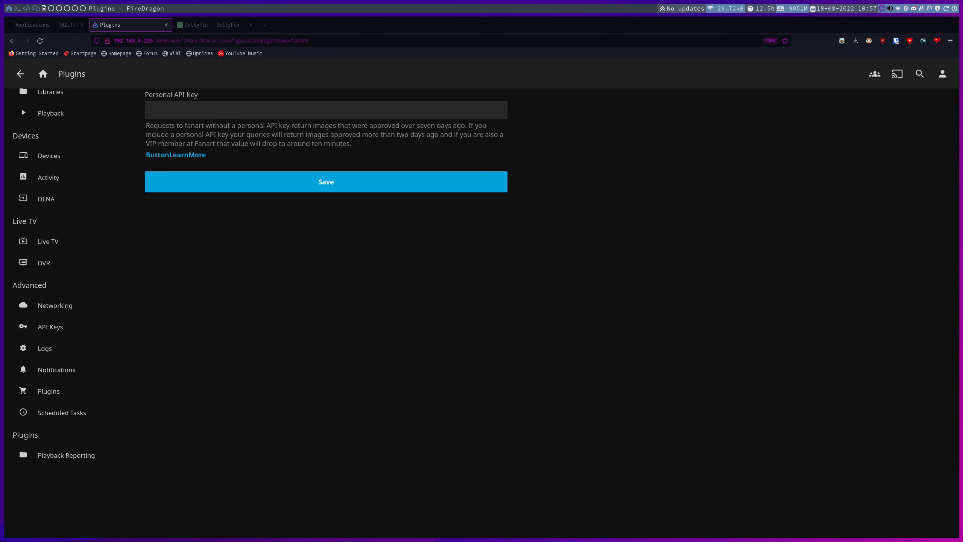
left_click(218, 106)
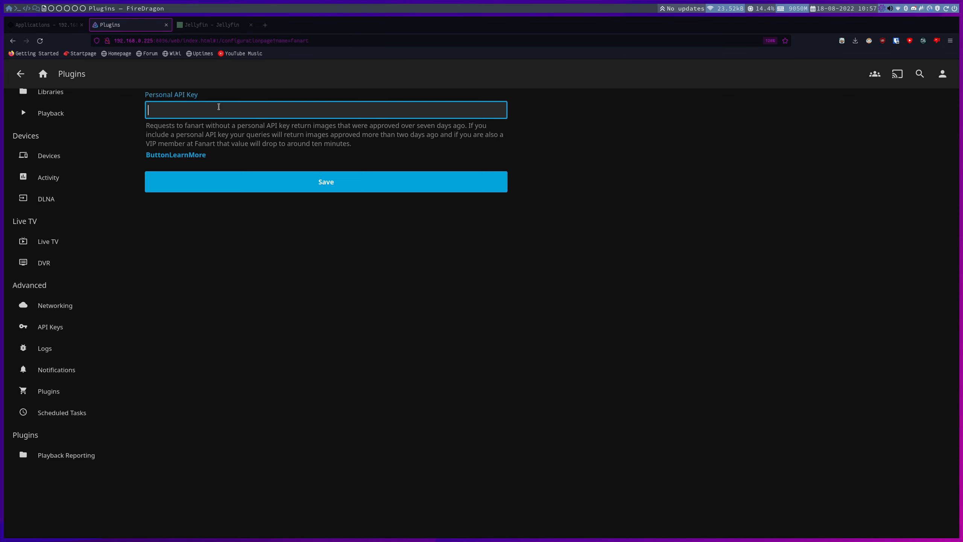
key("alt+Left")
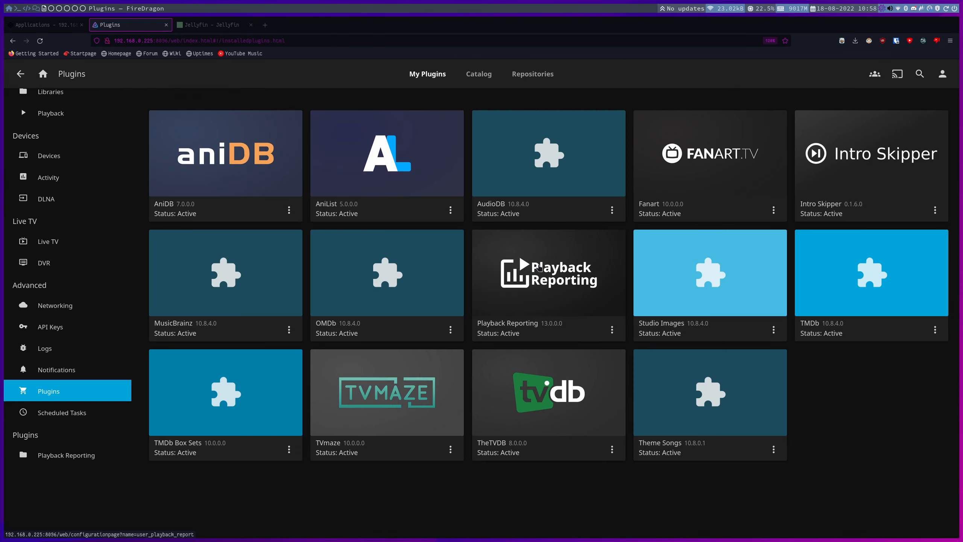
left_click(61, 455)
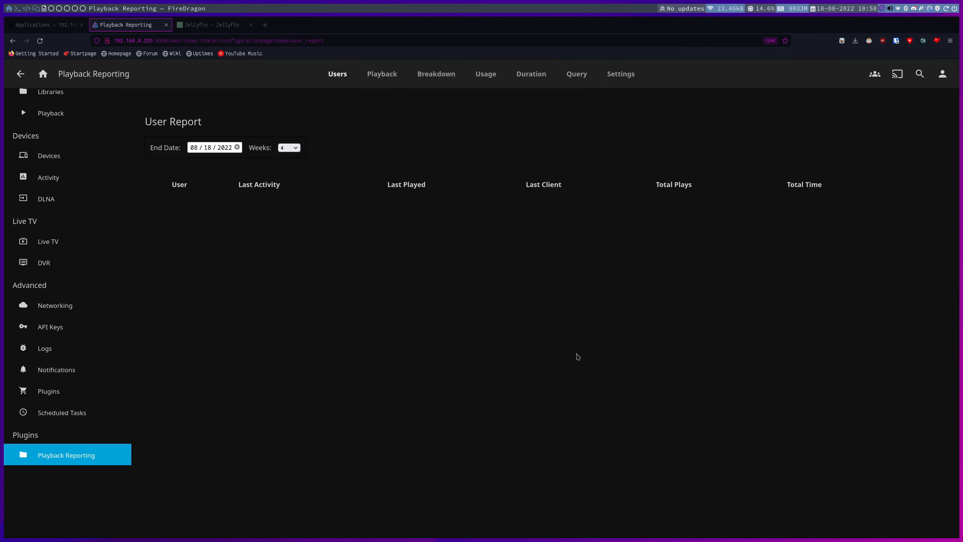
left_click(49, 391)
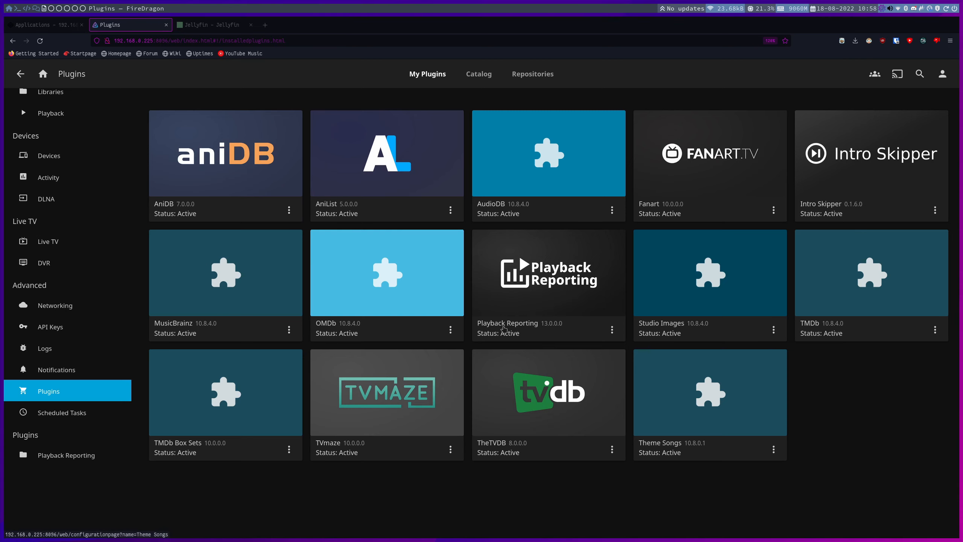
scroll(48, 167, "up", 2)
left_click(93, 183)
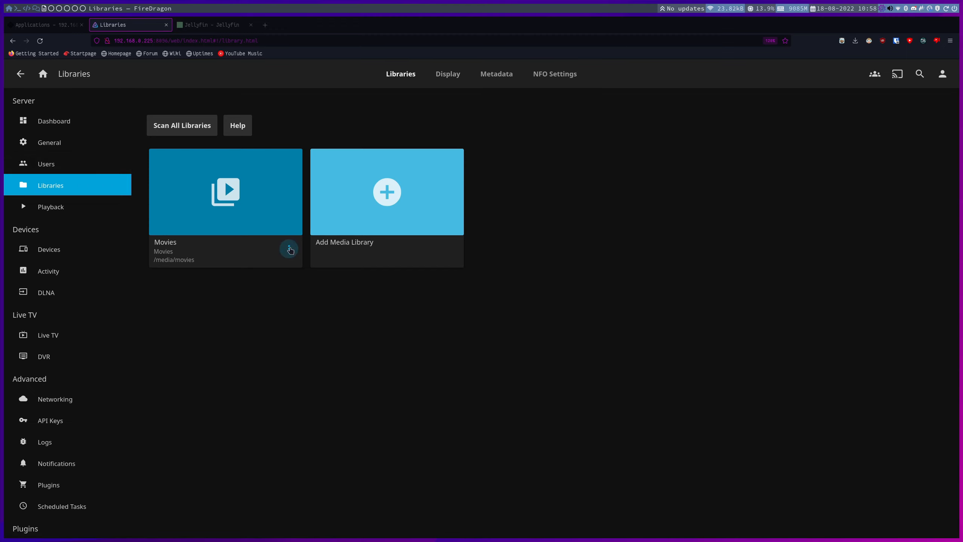
Open the Movies library's Manage library settings and look through its options.
left_click(290, 250)
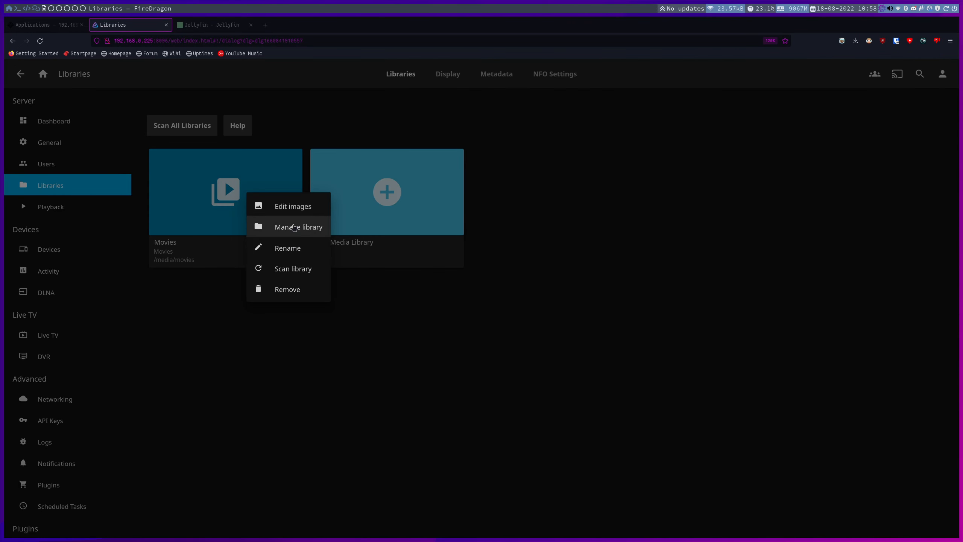
left_click(290, 227)
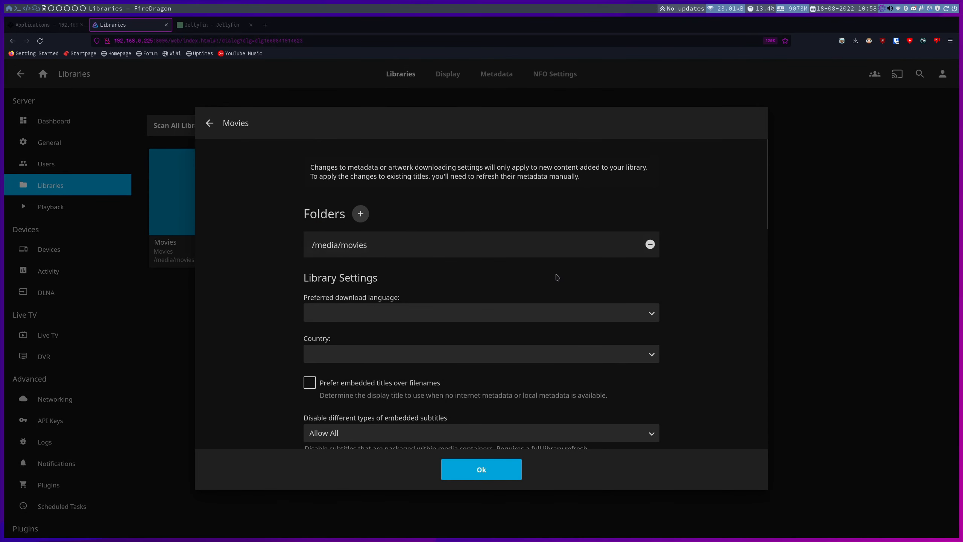
scroll(441, 260, "down", 5)
scroll(442, 261, "down", 5)
scroll(442, 261, "up", 3)
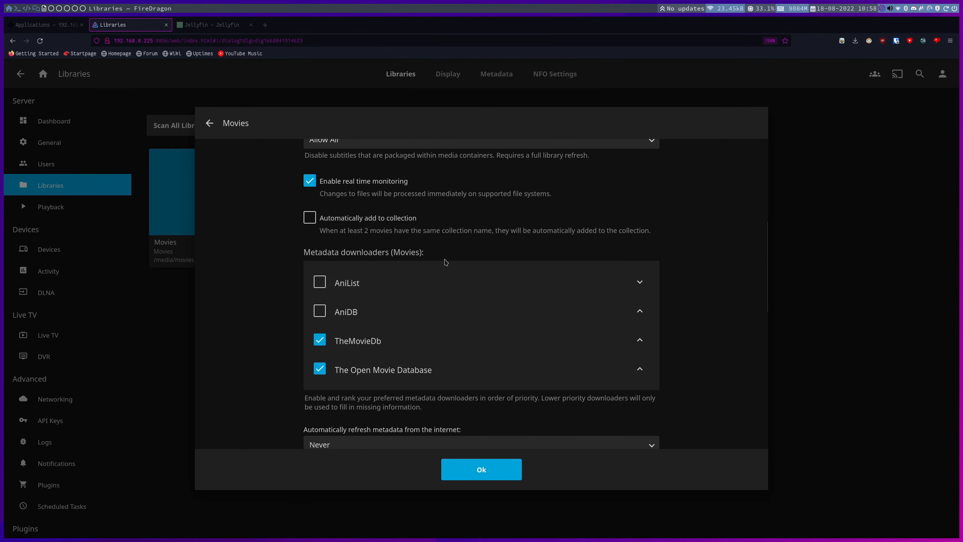
scroll(273, 261, "up", 2)
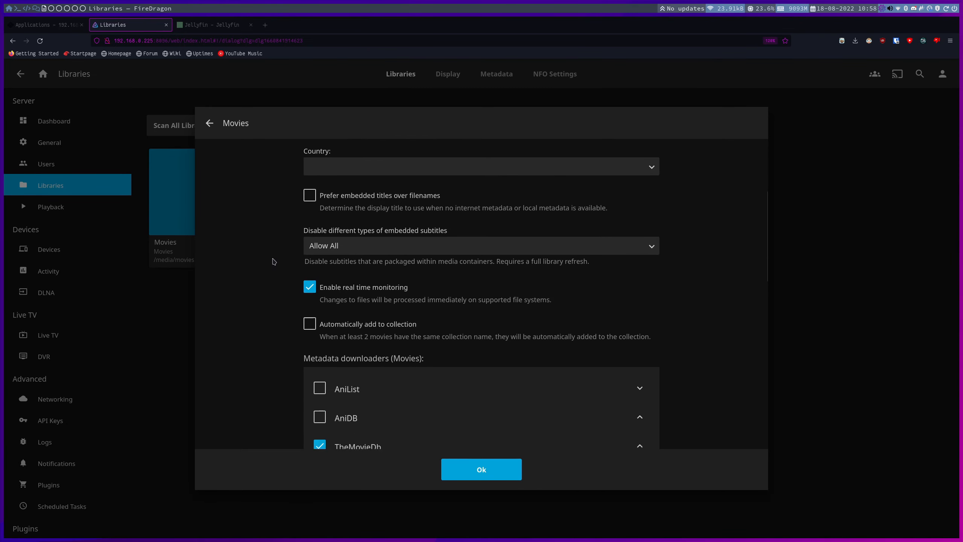
scroll(274, 261, "down", 2)
scroll(277, 262, "down", 2)
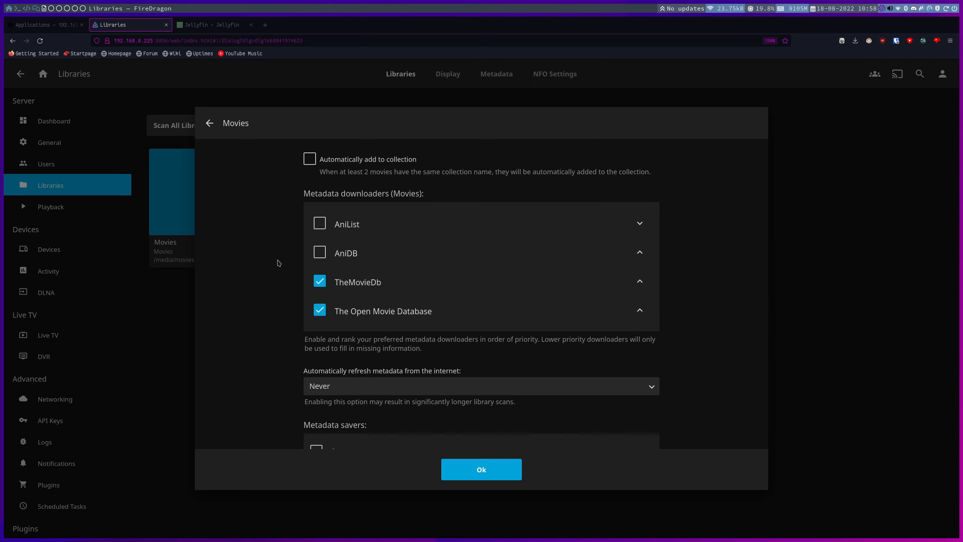
Enable AniList and AniDB as Movies metadata downloaders, then disable both again.
left_click(319, 224)
left_click(320, 251)
left_click(320, 223)
left_click(320, 251)
Enable Fanart as an image fetcher and move it to first priority.
scroll(281, 256, "down", 3)
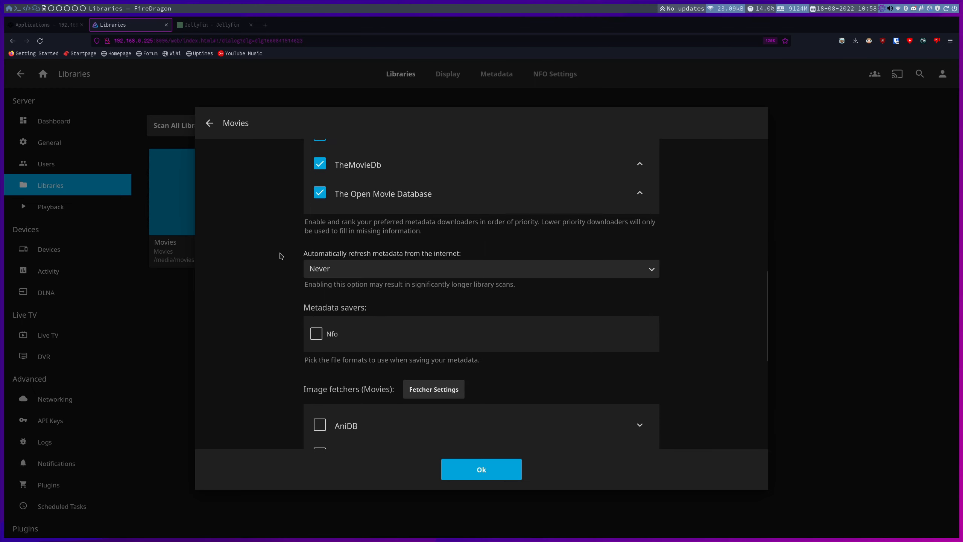
scroll(281, 255, "down", 3)
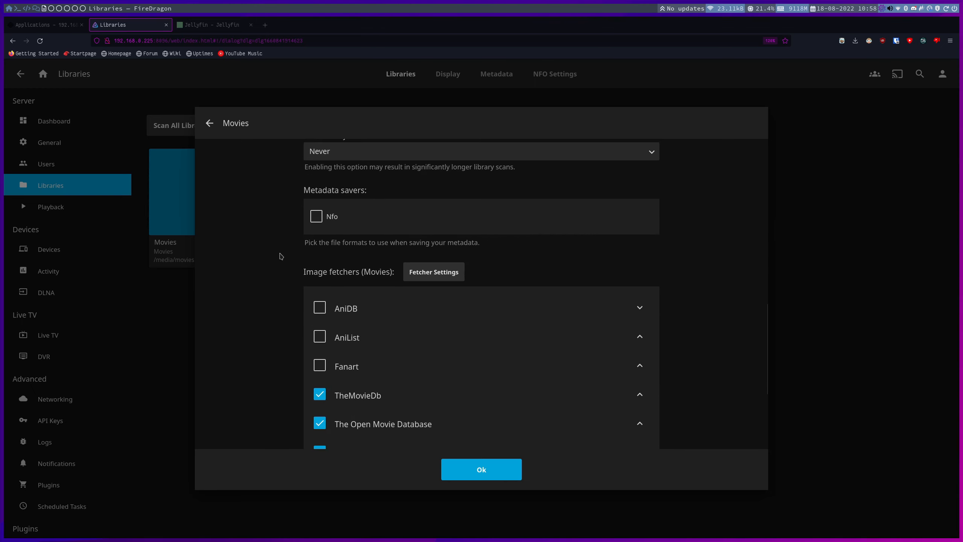
scroll(280, 257, "down", 2)
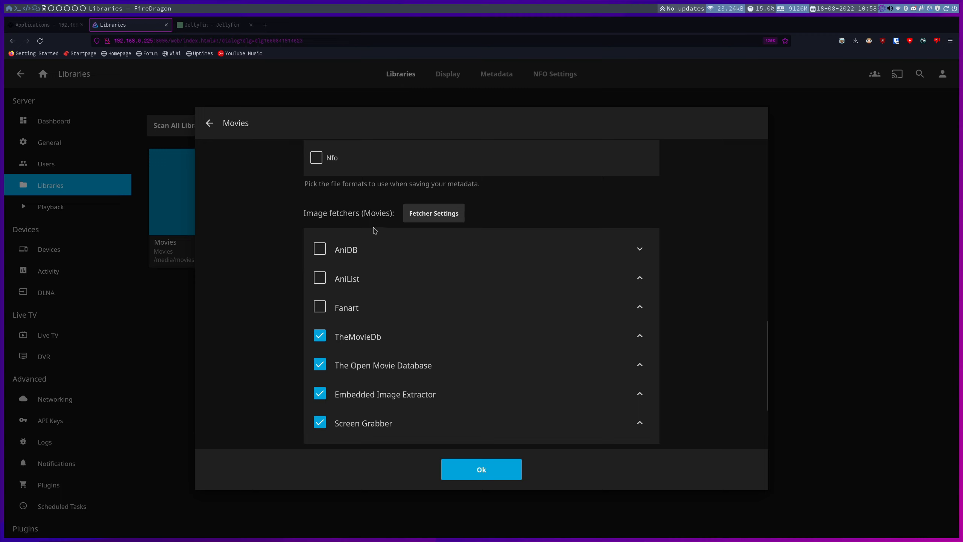
left_click(321, 308)
left_click(640, 307)
left_click(639, 278)
left_click(322, 249)
left_click(306, 250)
Save the Movies library settings with the Fanart image fetcher enabled.
scroll(274, 249, "down", 2)
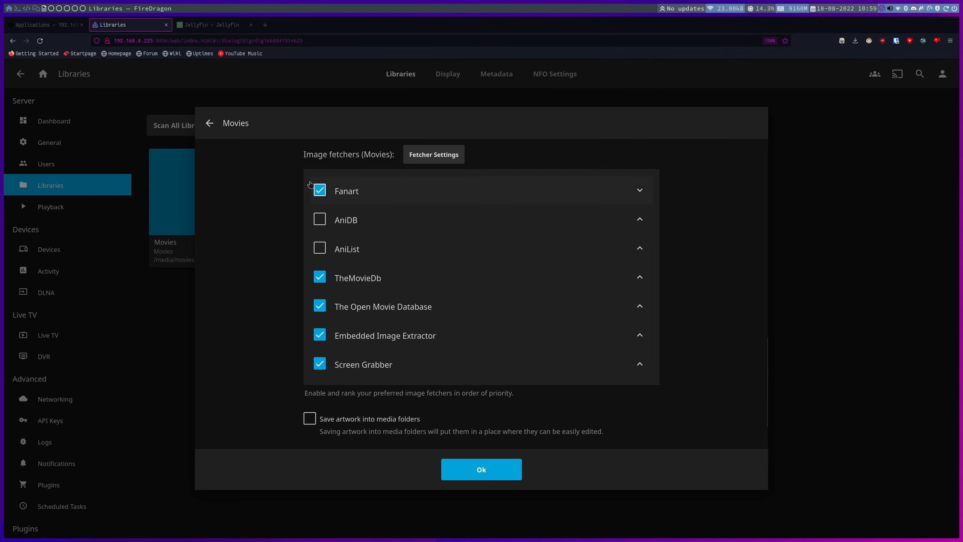
key("space")
scroll(277, 250, "down", 5)
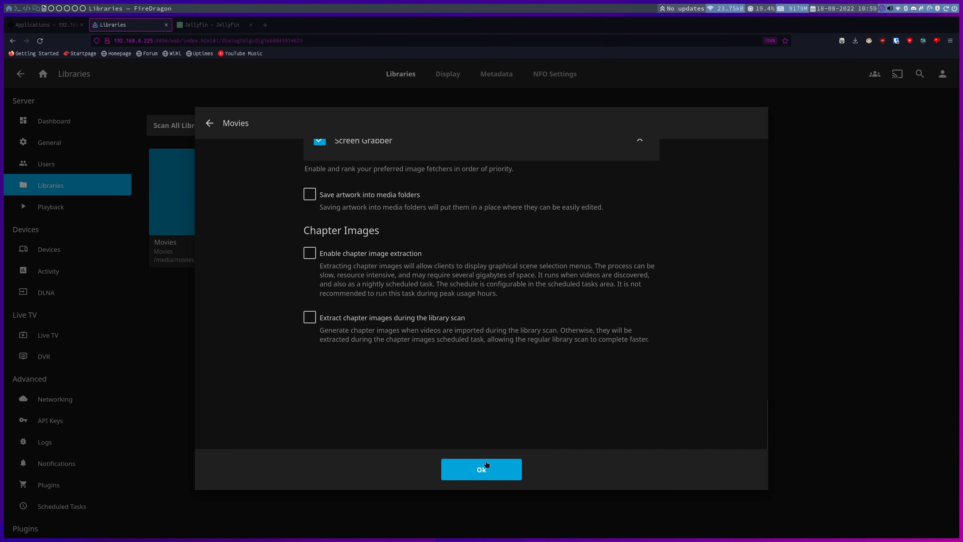
left_click(485, 466)
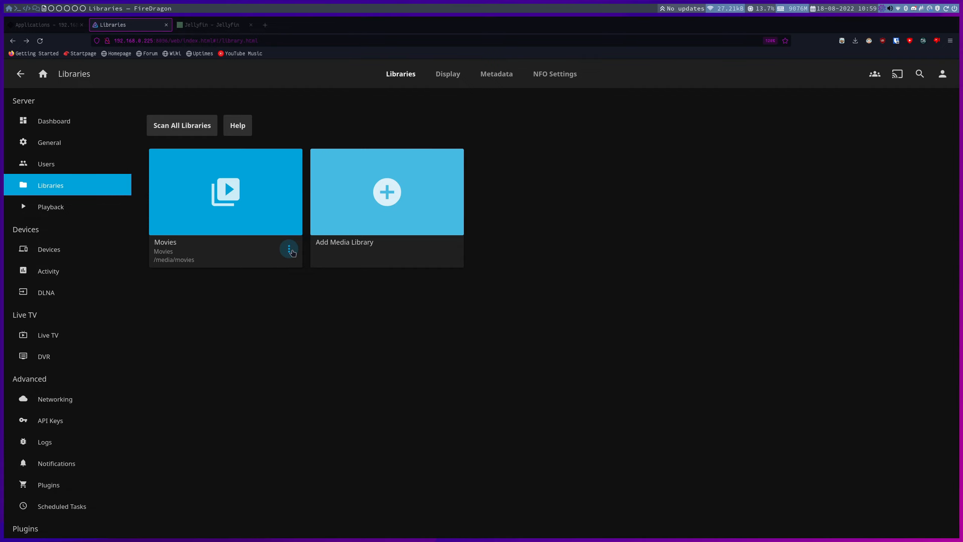
Set the Movies refresh to Replace all metadata plus existing images, then return to TrueNAS Apps.
left_click(290, 250)
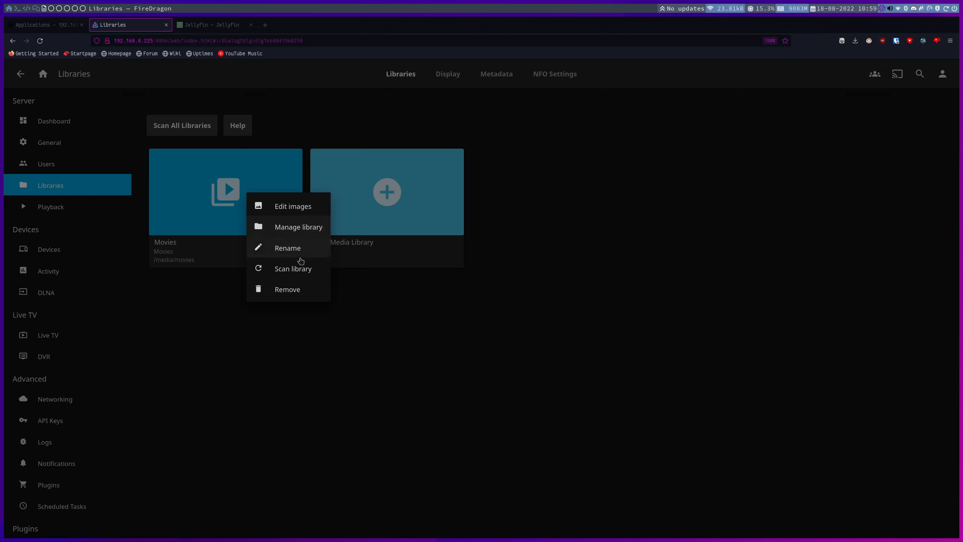
left_click(293, 269)
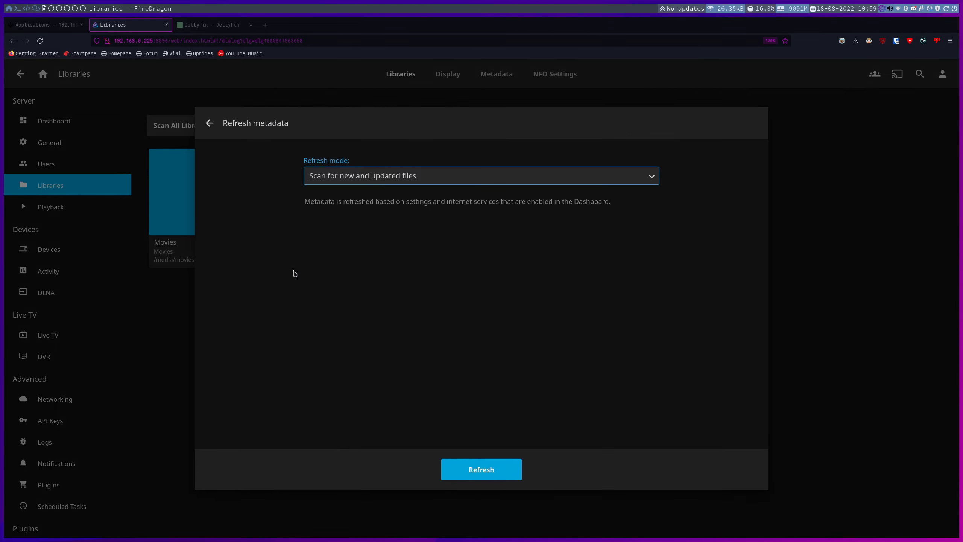
left_click(403, 174)
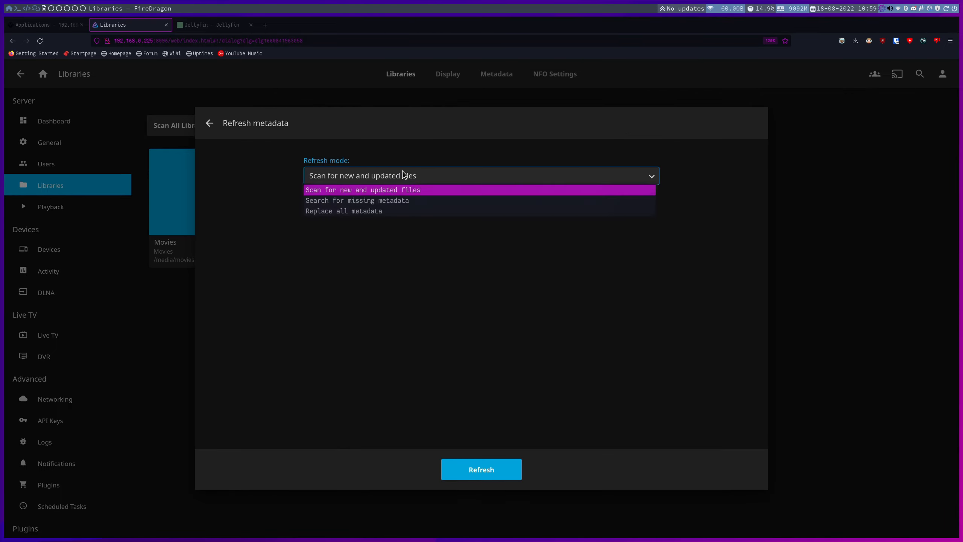
left_click(380, 211)
left_click(322, 208)
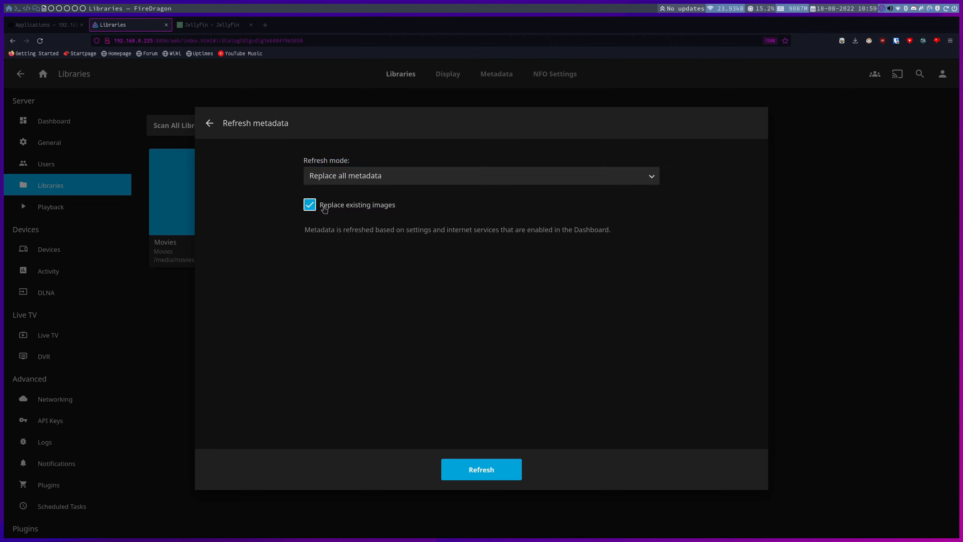
left_click(209, 124)
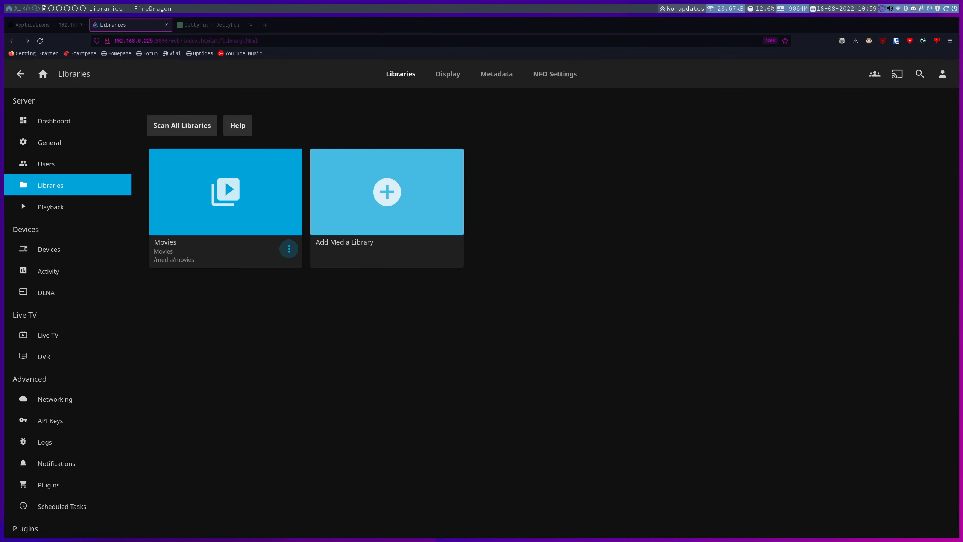
key("ctrl+Page_Up")
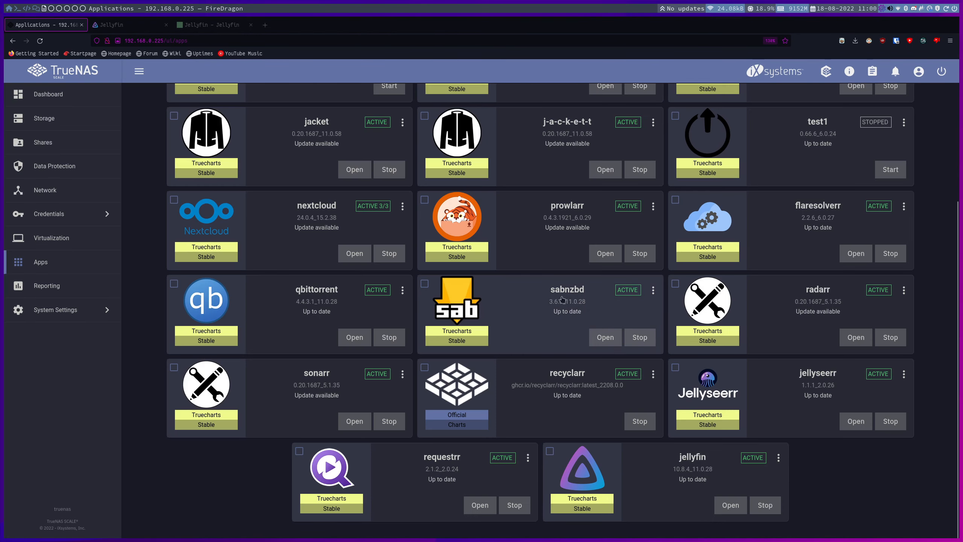